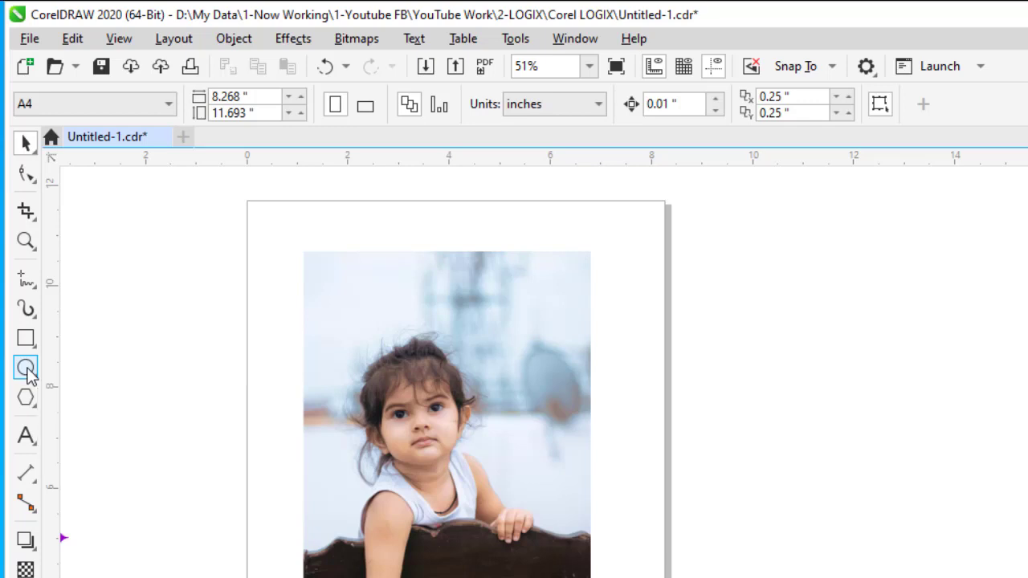
Step: Draw an ellipse about 2.99 by 3.93 inches around the child's head and shoulders on the photo
left_click(26, 369)
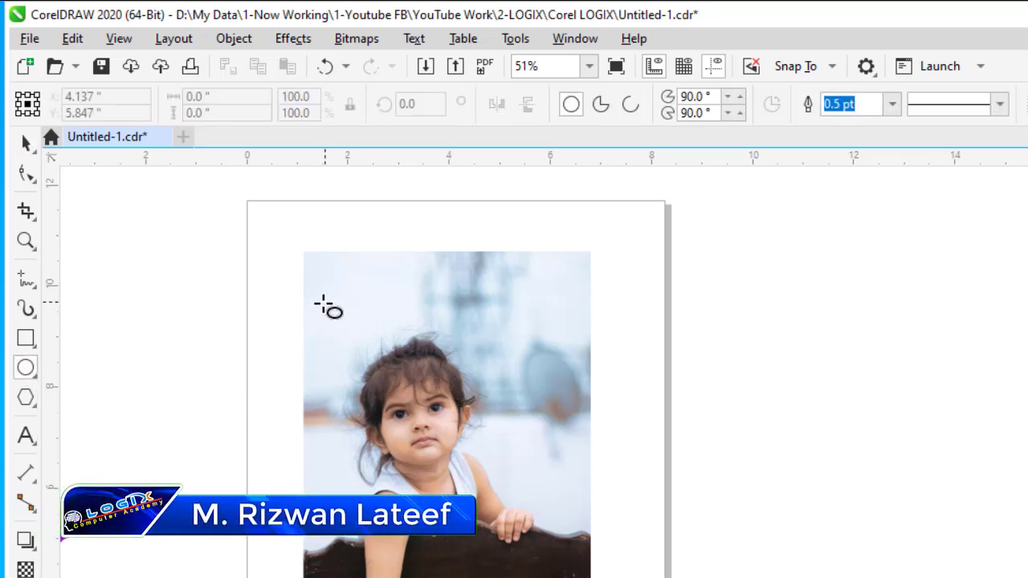
mouse_move(321, 304)
left_mouse_down()
mouse_move(333, 333)
mouse_move(510, 530)
left_mouse_up()
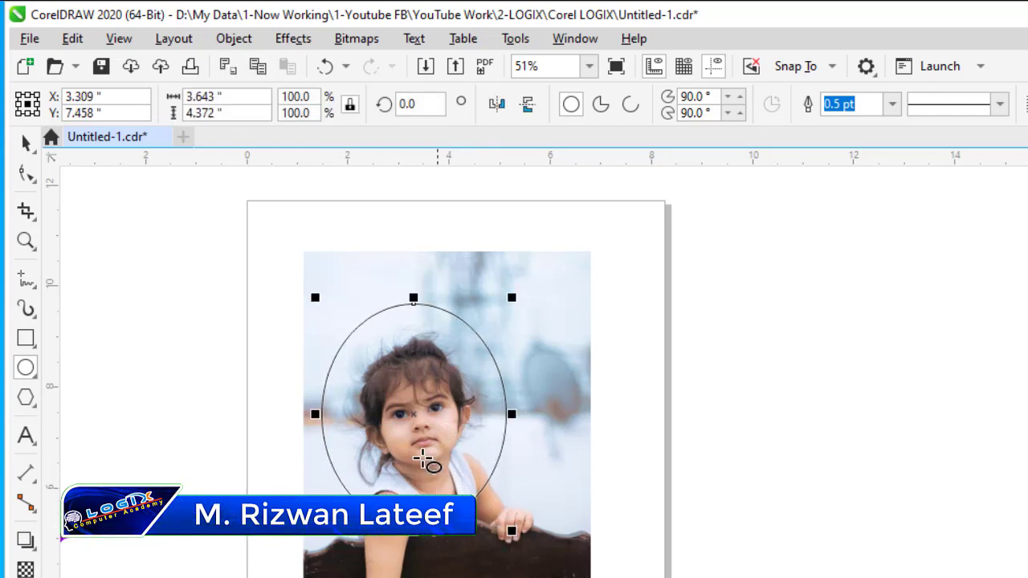
left_click_drag(312, 298, 329, 317)
left_click_drag(512, 425, 498, 425)
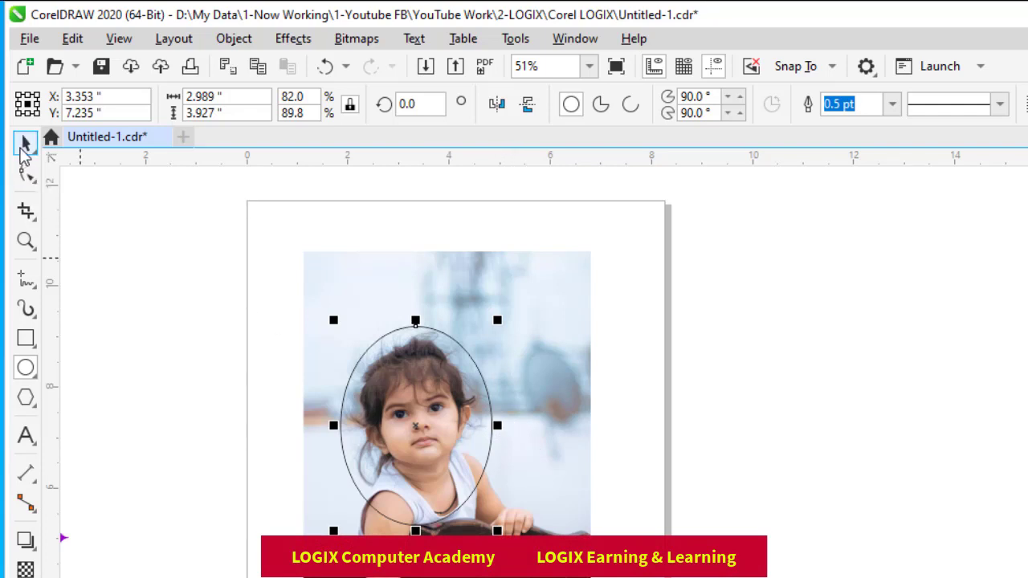
left_click(23, 146)
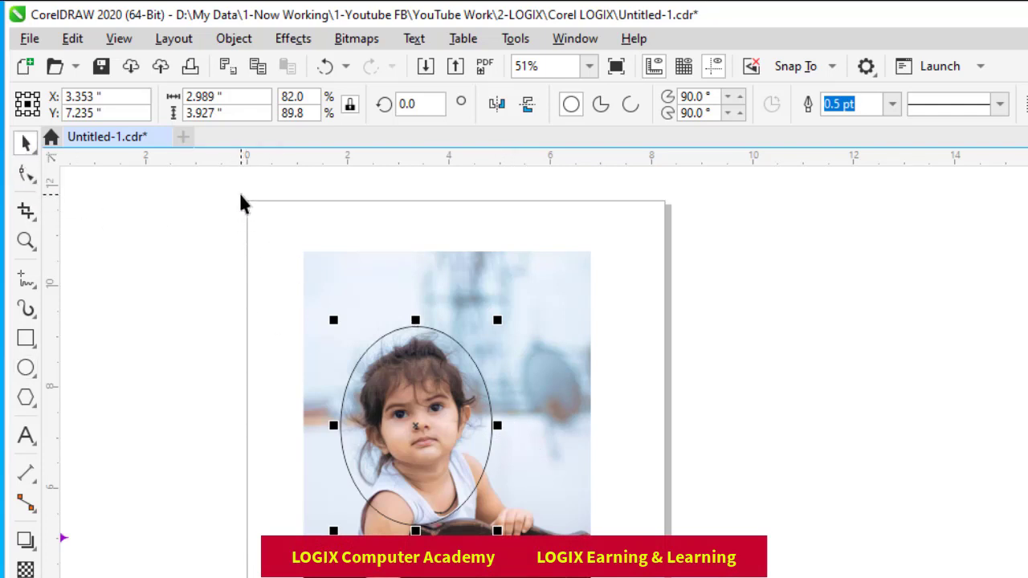
left_click(241, 196)
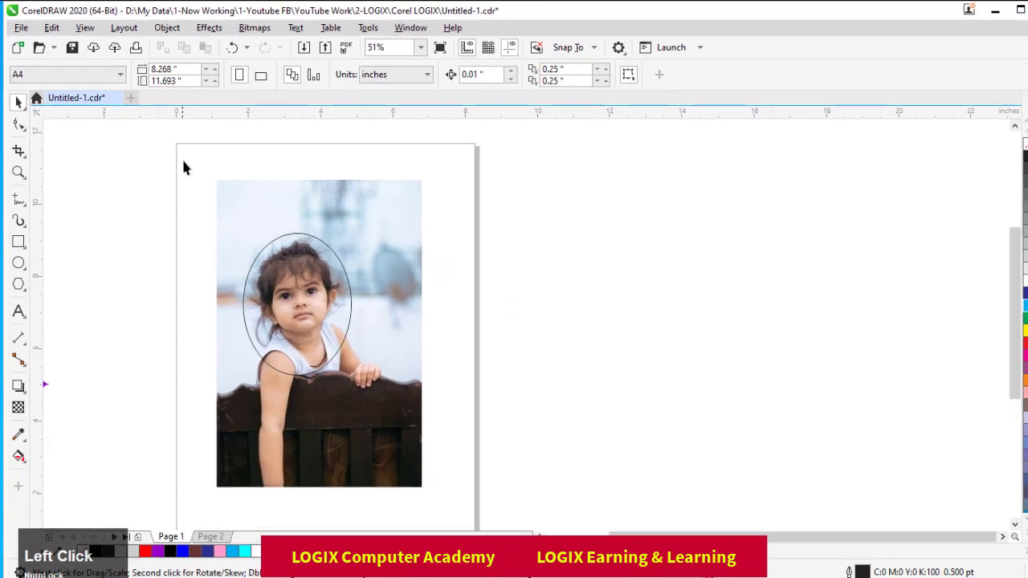
Step: Select the photo together with the ellipse and create an Intersect shape from their overlapping area
left_click_drag(184, 162, 435, 493)
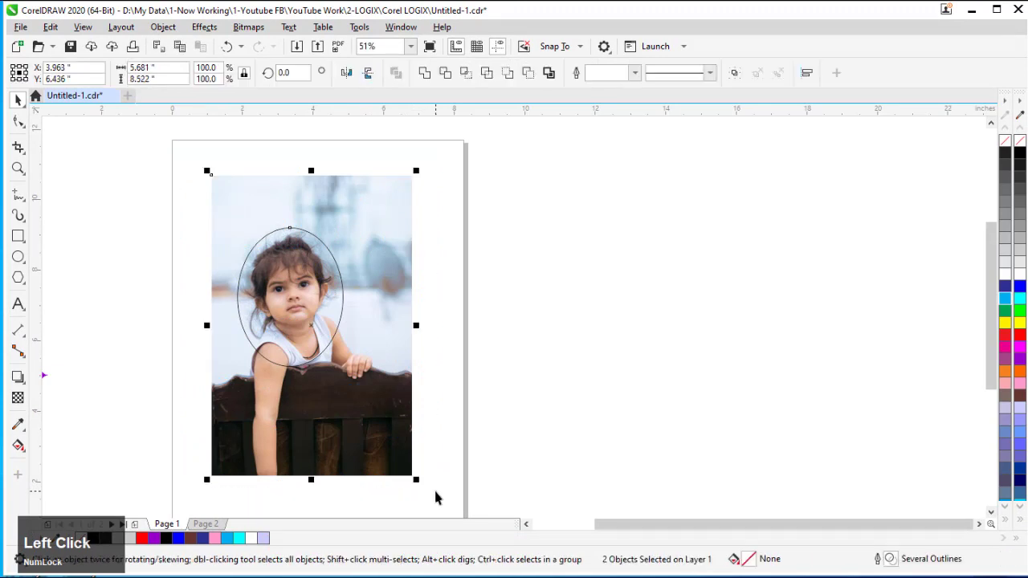
left_click(577, 351)
left_click(374, 185)
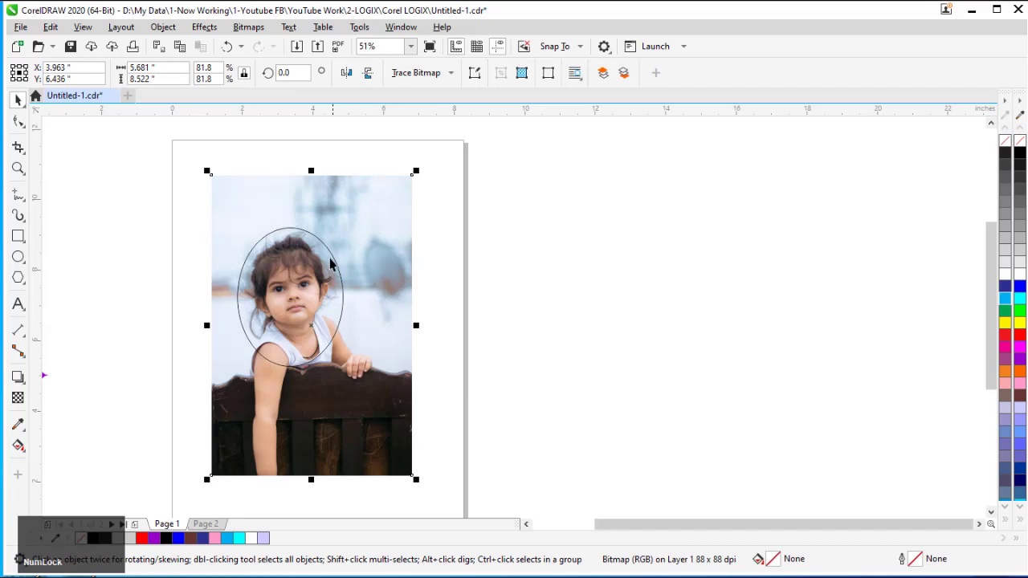
left_click(296, 229, "shift")
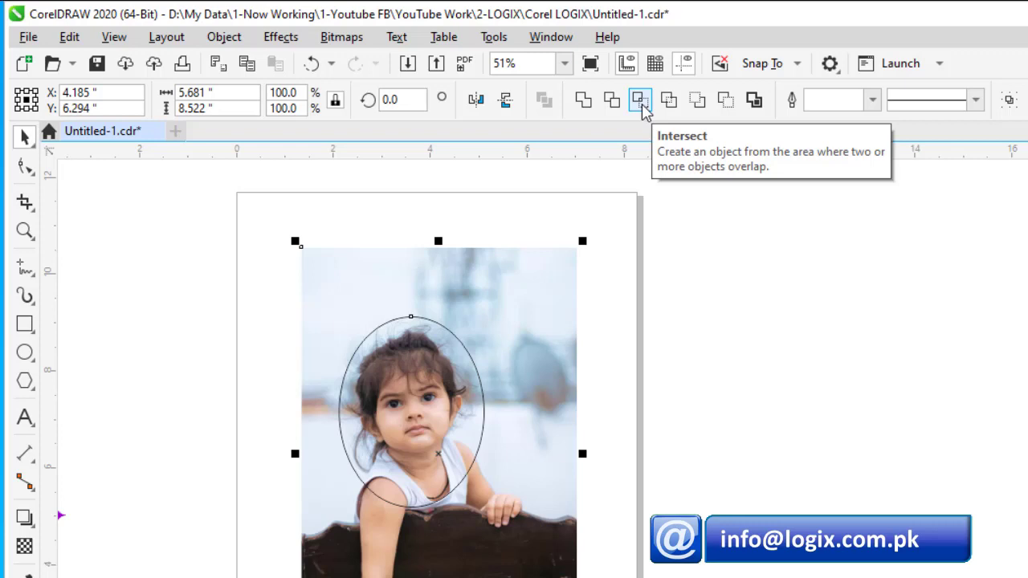
left_click(641, 100)
left_click(702, 361)
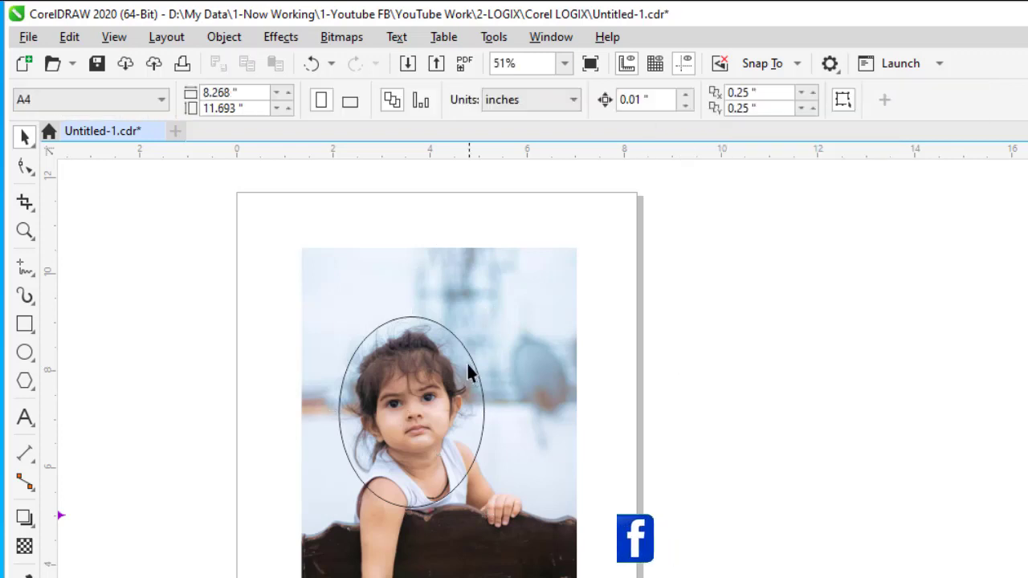
Step: Move the ellipse outline off to the left of the photo and the oval photo cutout to the blank area right of the page
left_click(470, 371)
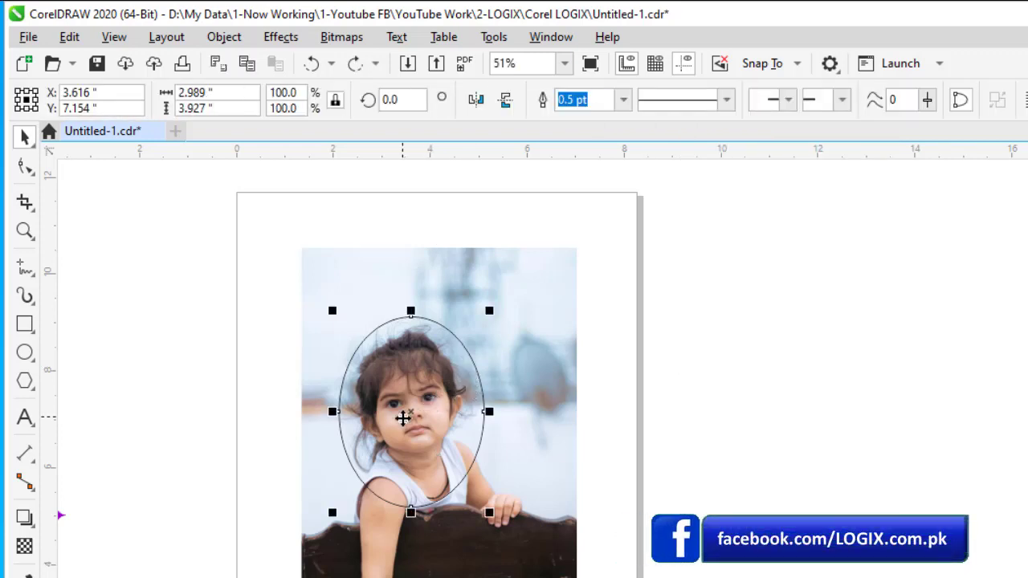
left_click_drag(402, 411, 199, 399)
left_click(406, 406)
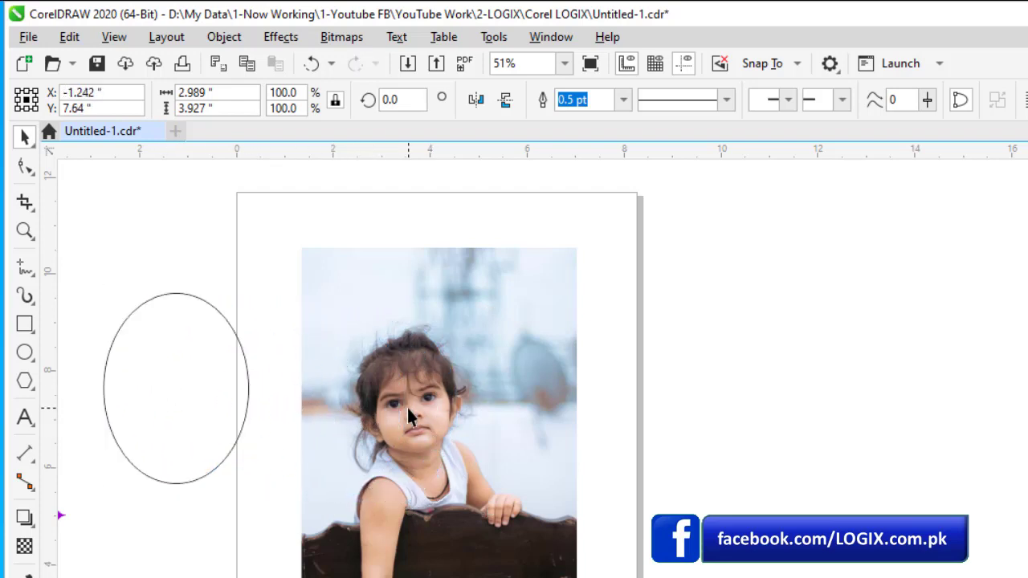
left_click_drag(425, 406, 764, 389)
left_click(975, 505)
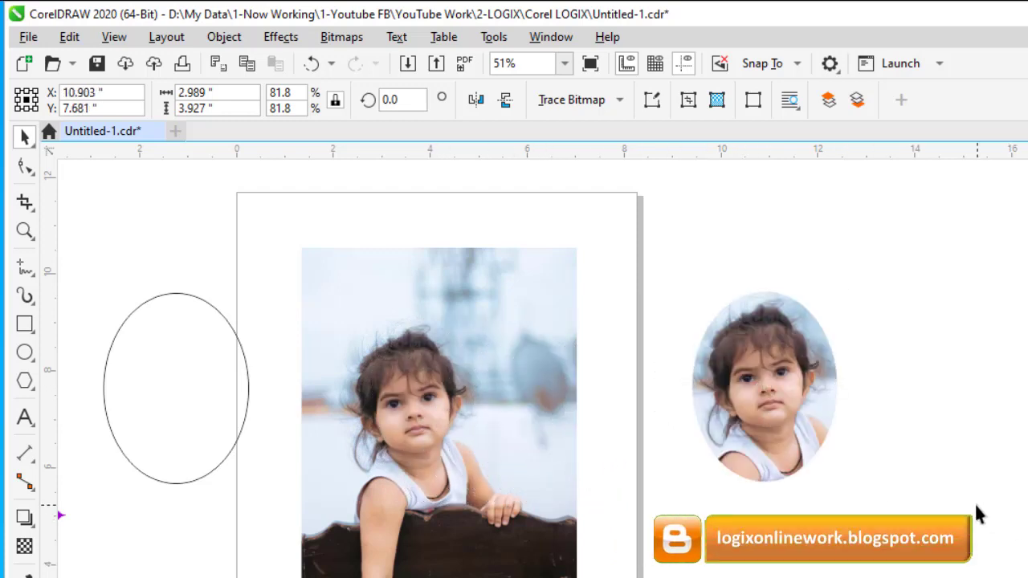
left_click(798, 428)
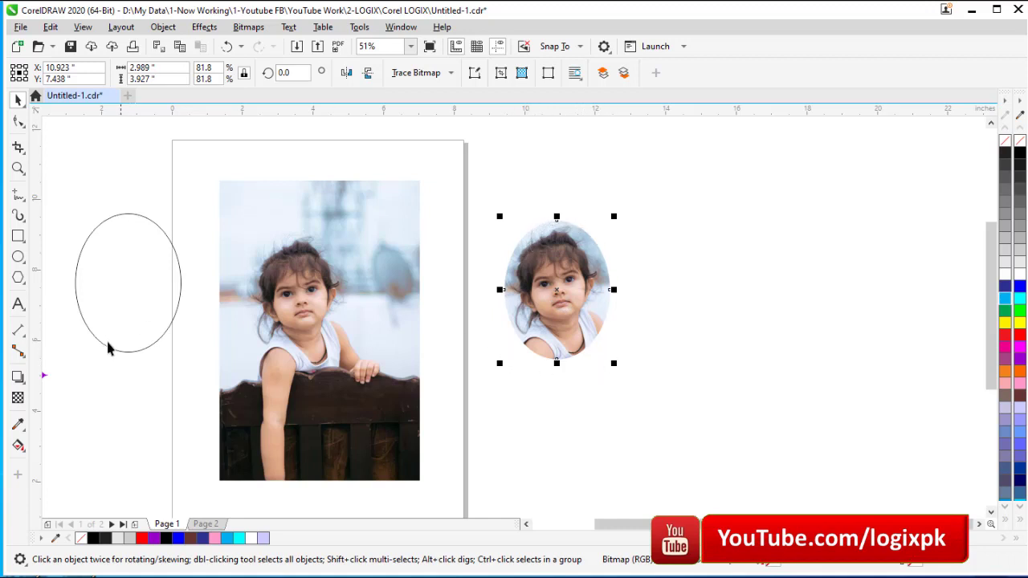
Step: Place the ellipse outline over the oval cutout and enlarge it from its centre to about 3.05 by 4.01 inches
left_click_drag(129, 356, 559, 360)
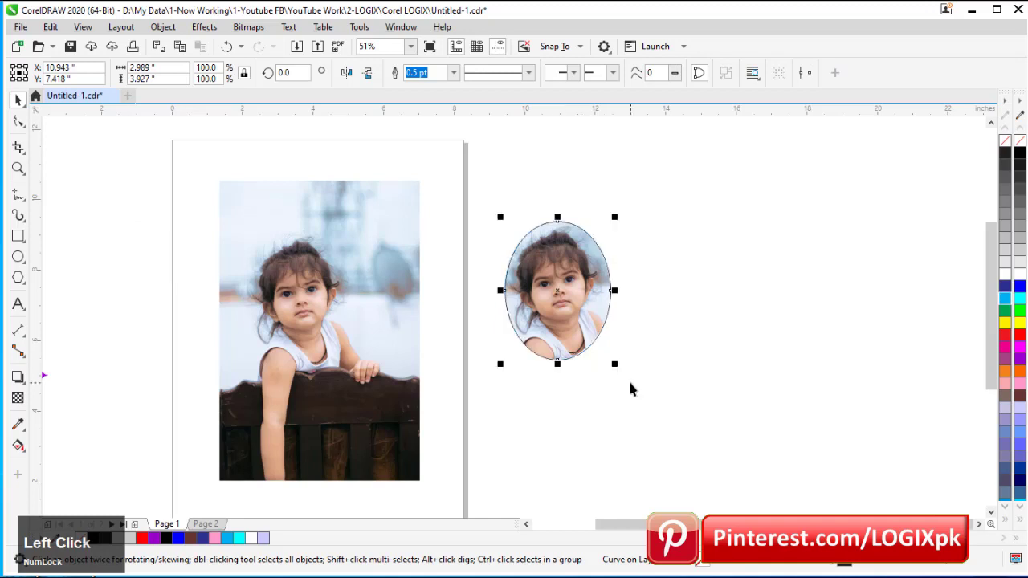
left_click(614, 363, "shift")
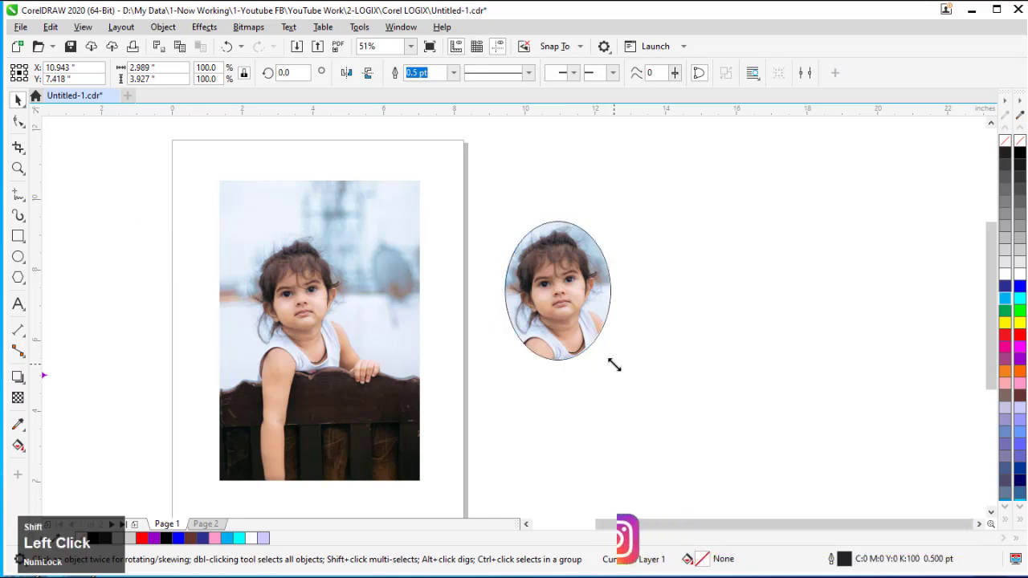
left_click_drag(615, 364, 616, 366)
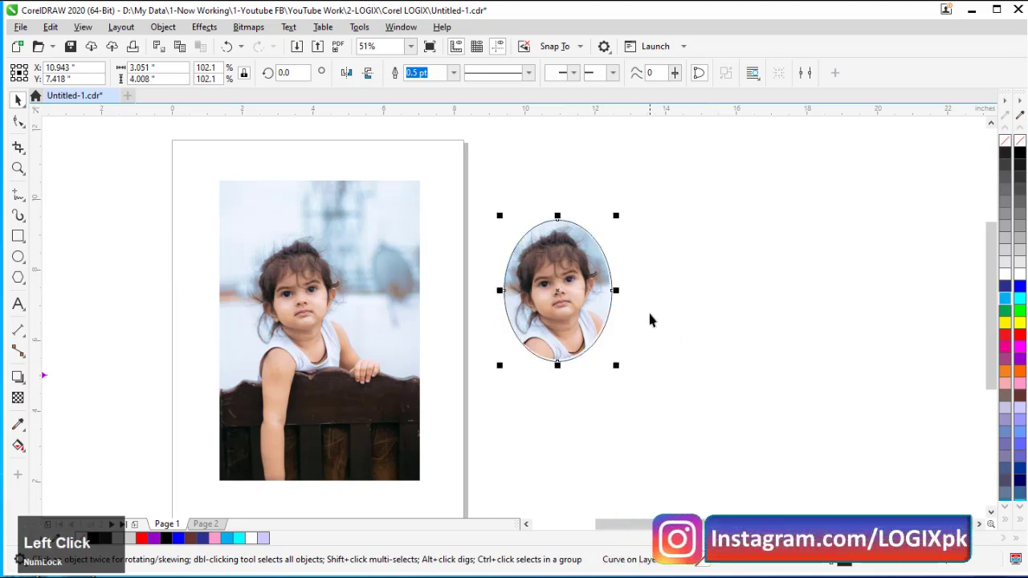
Step: Align the centres of the ellipse outline and the oval cutout both vertically and horizontally
left_click_drag(479, 169, 647, 417)
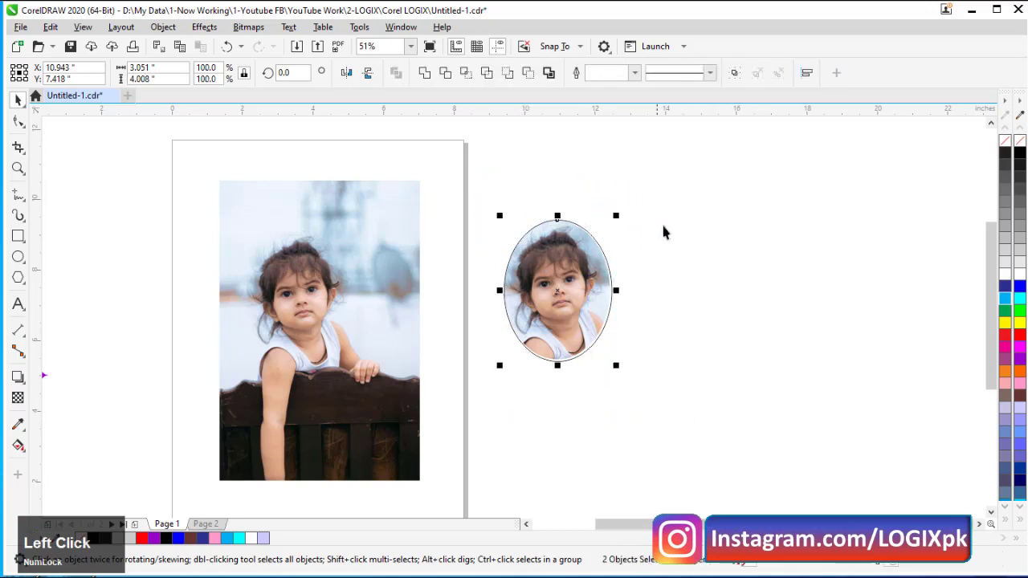
left_click(807, 73)
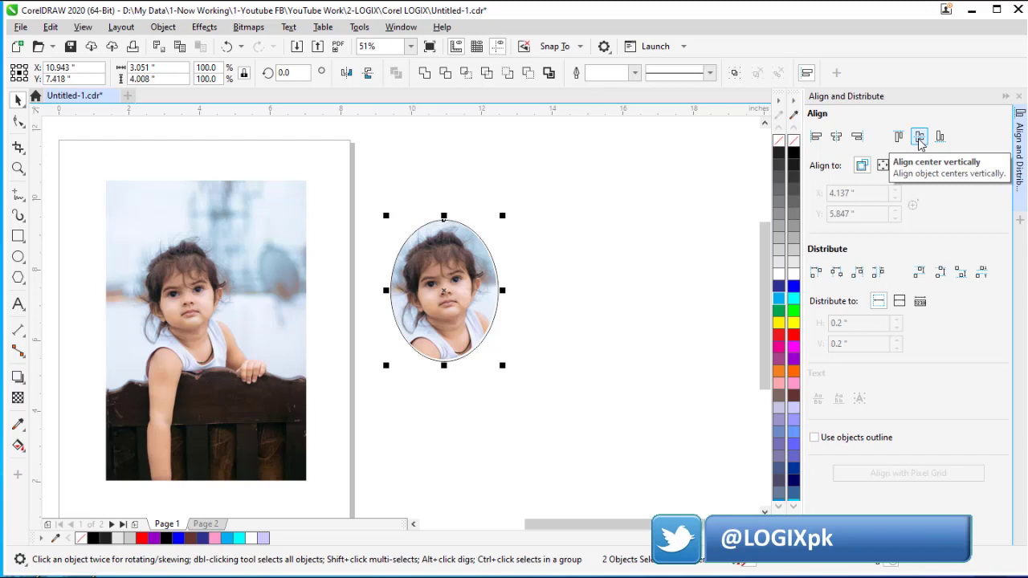
left_click(920, 138)
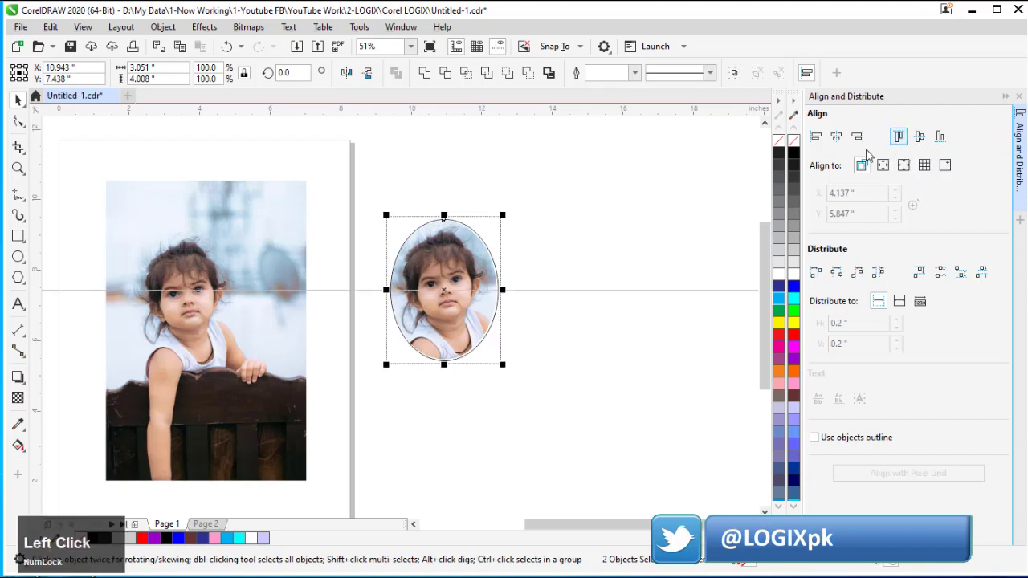
left_click(836, 138)
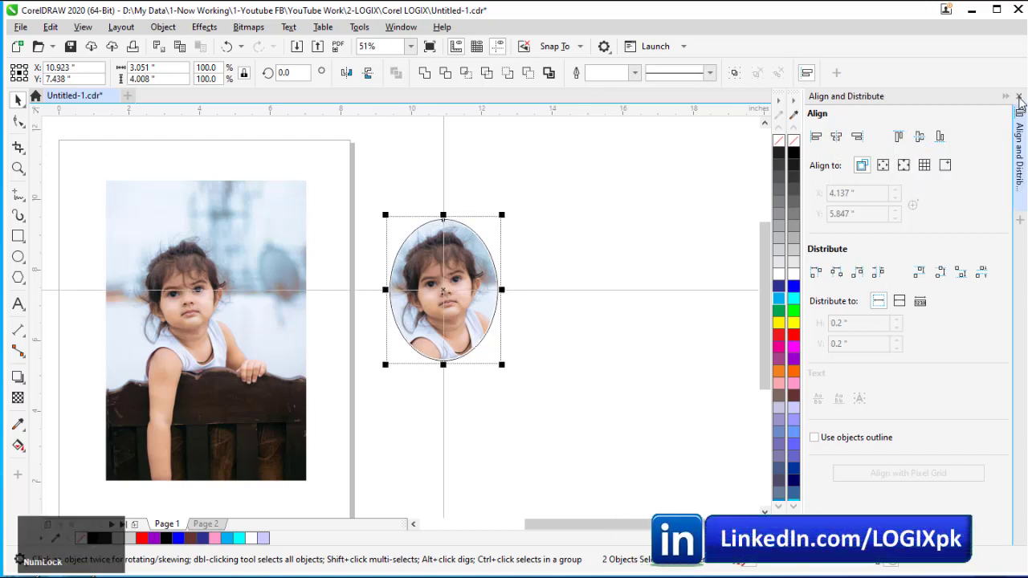
left_click(1019, 97)
left_click(696, 183)
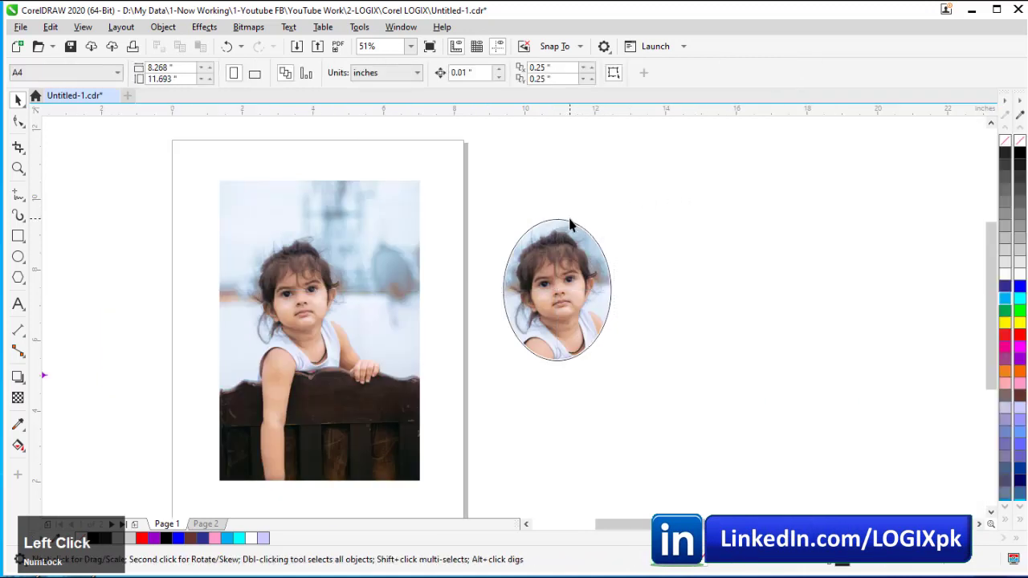
Step: Colour the ellipse's outline red and set its outline width to 4.0 pt
left_click(571, 225)
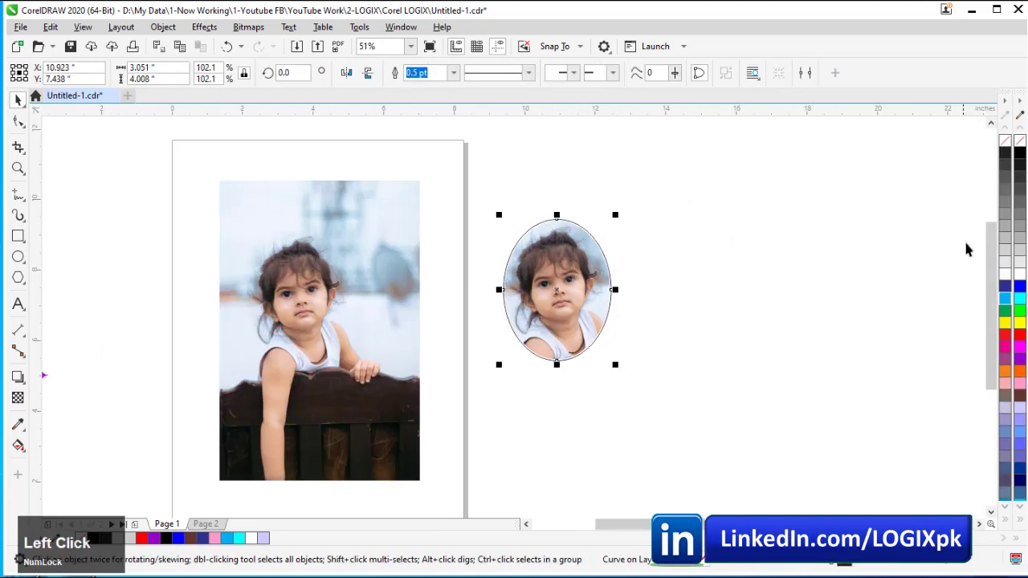
right_click(1018, 344)
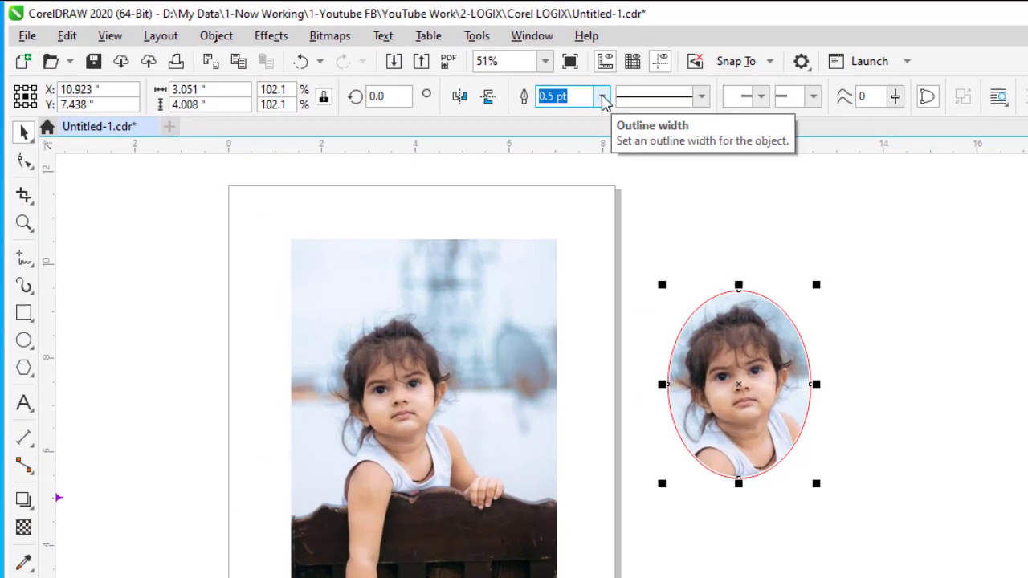
left_click(603, 97)
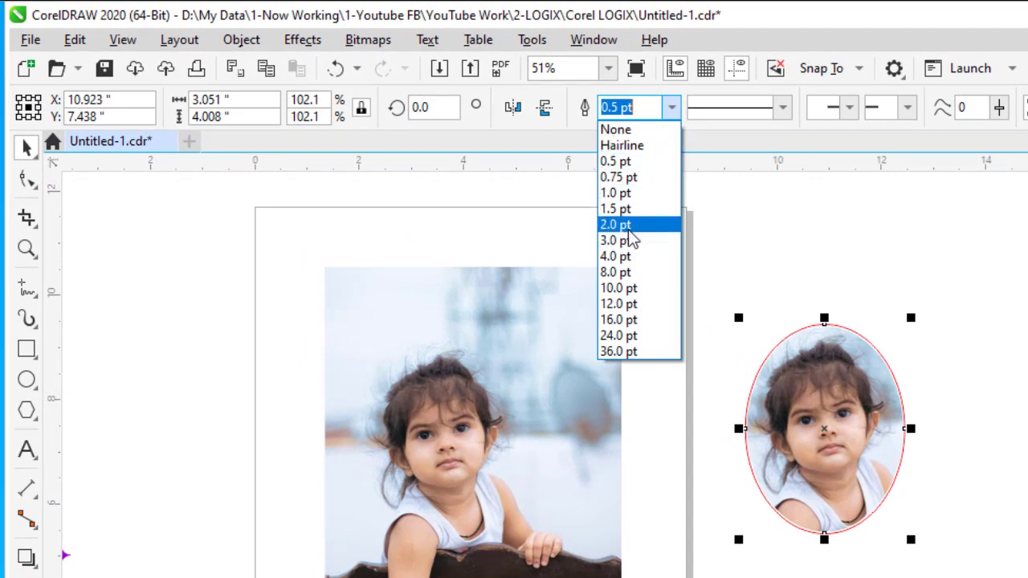
left_click(629, 225)
left_click(671, 108)
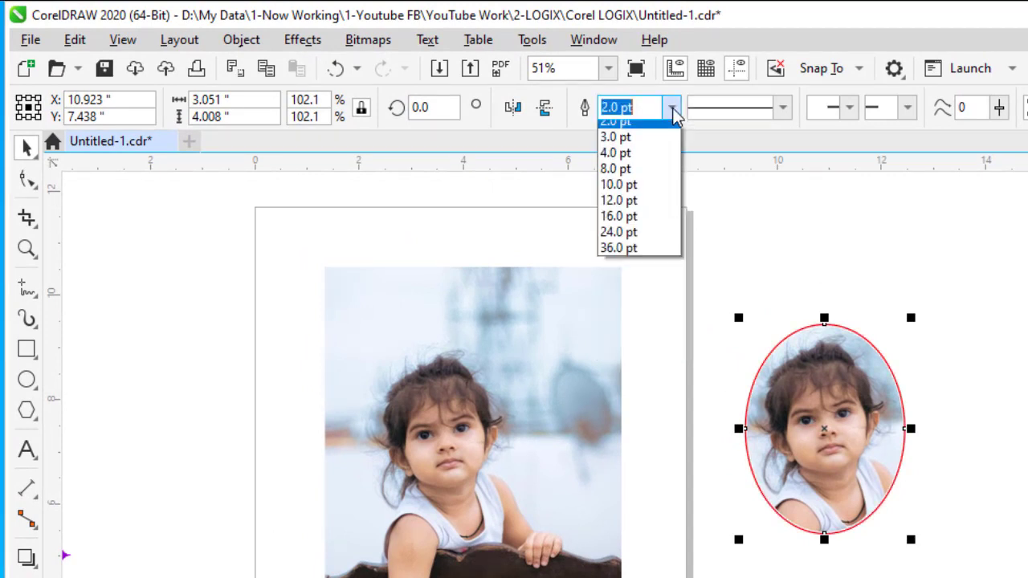
left_click(622, 255)
left_click(993, 354)
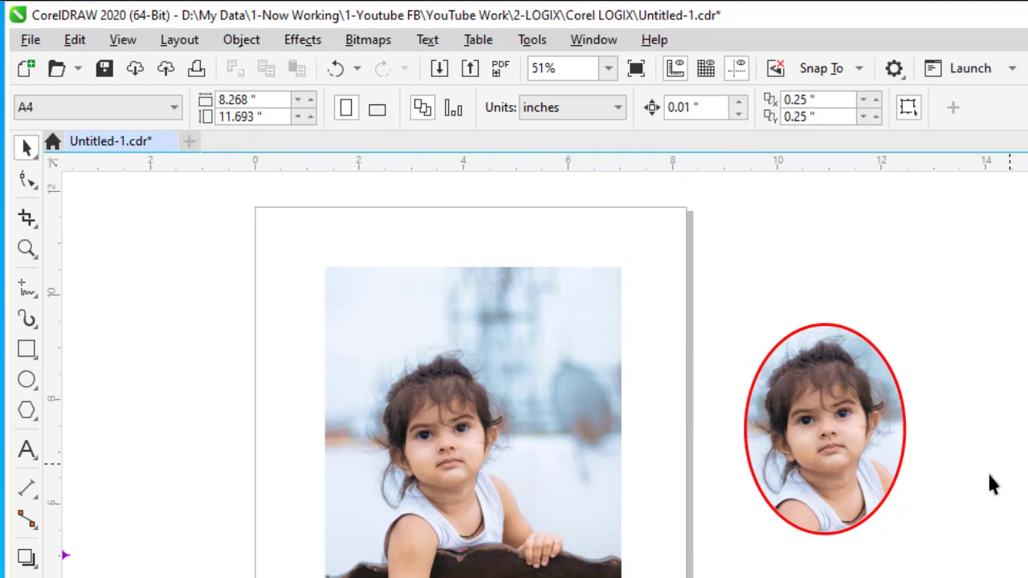
Step: Group the red ellipse outline with the oval photo cutout
scroll(845, 414, "left", 1)
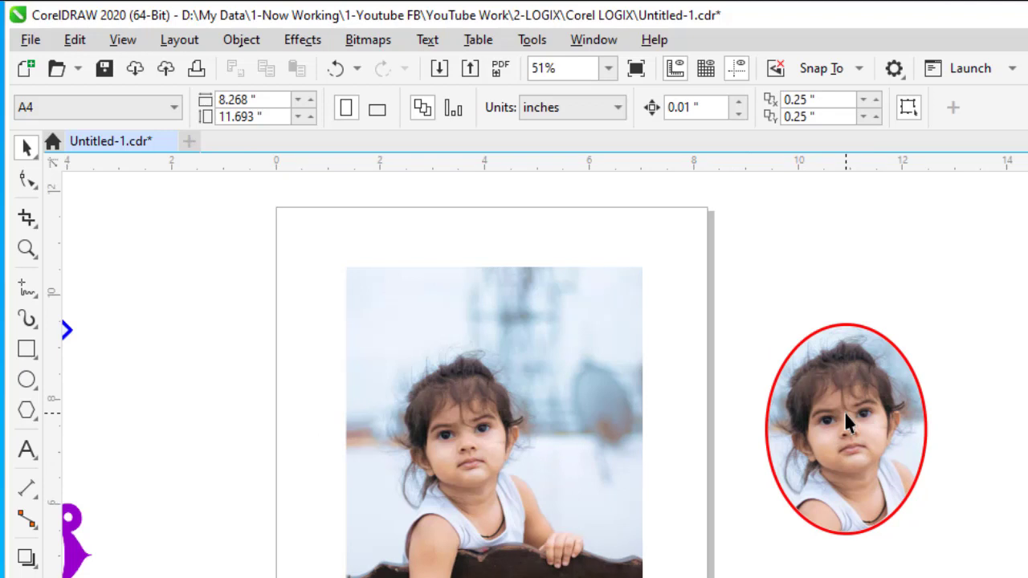
scroll(844, 413, "right", 1)
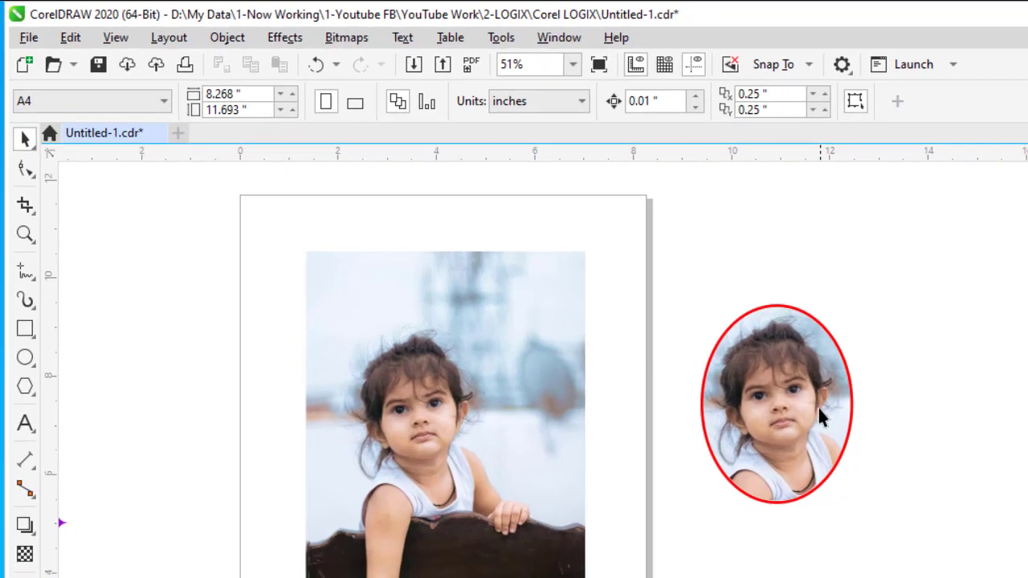
scroll(870, 439, "up", 3)
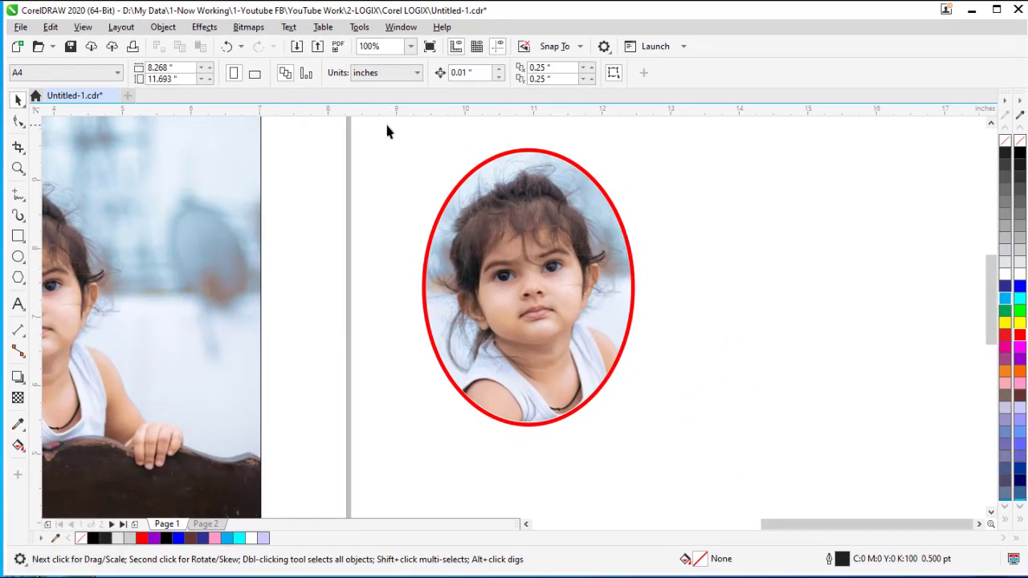
left_click_drag(386, 125, 623, 338)
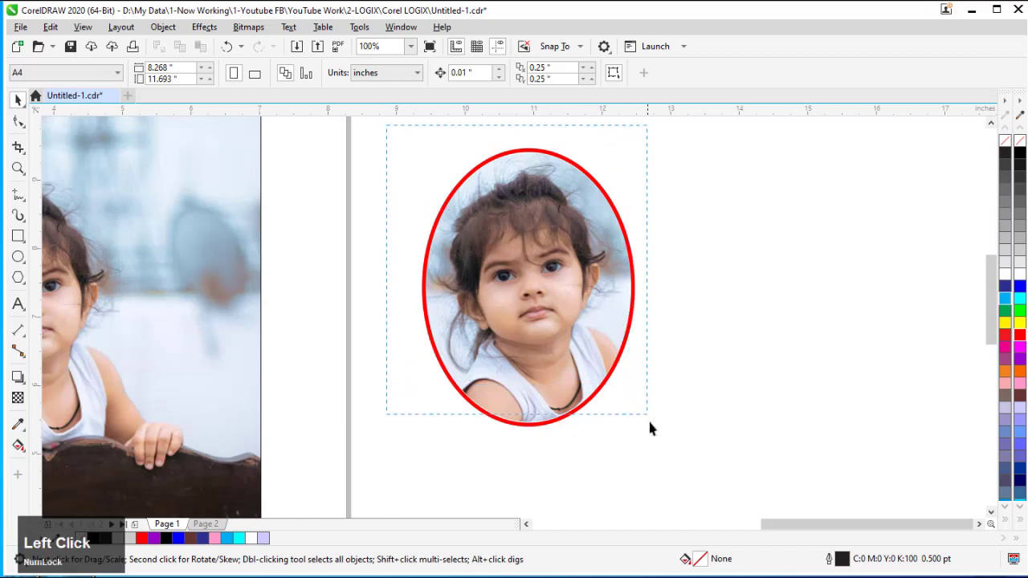
left_click_drag(649, 422, 676, 486)
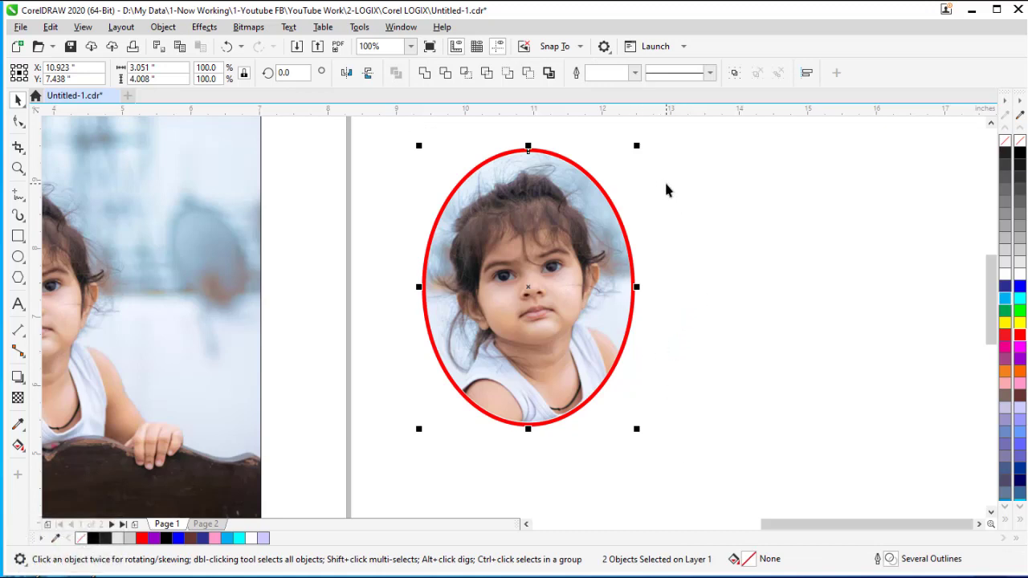
right_click(560, 208)
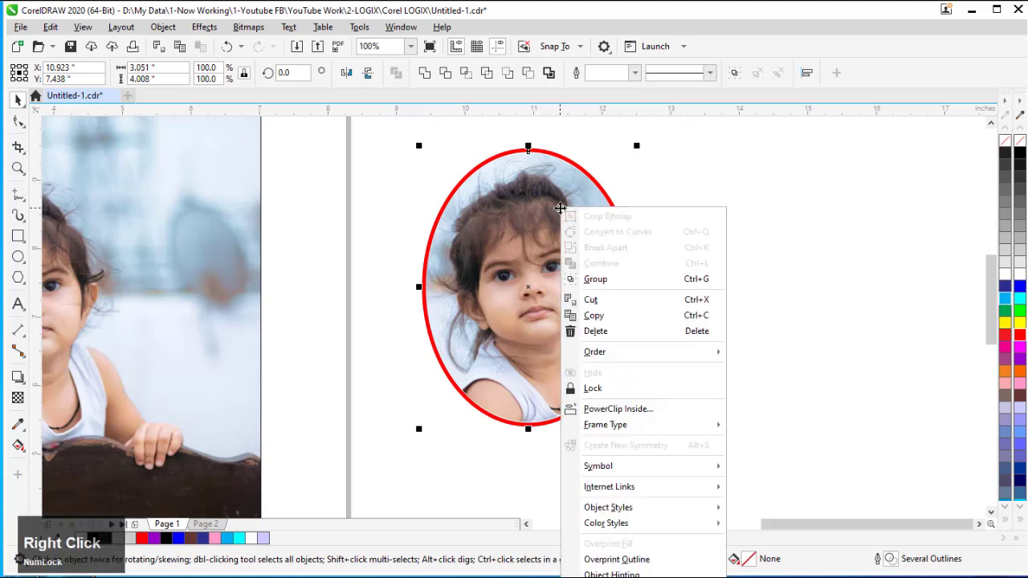
left_click(605, 287)
left_click(764, 256)
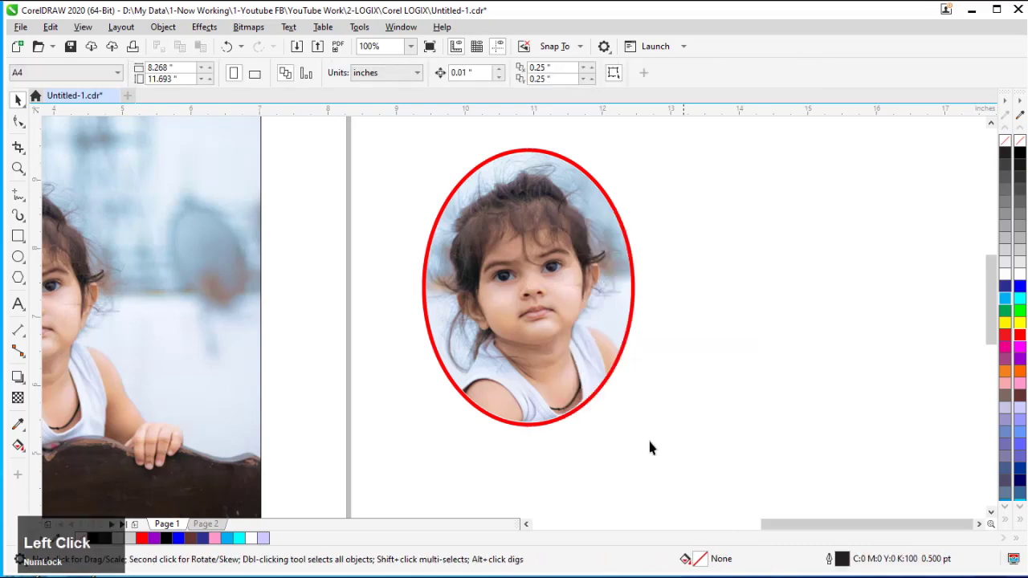
scroll(652, 443, "up", 1)
scroll(654, 442, "down", 1)
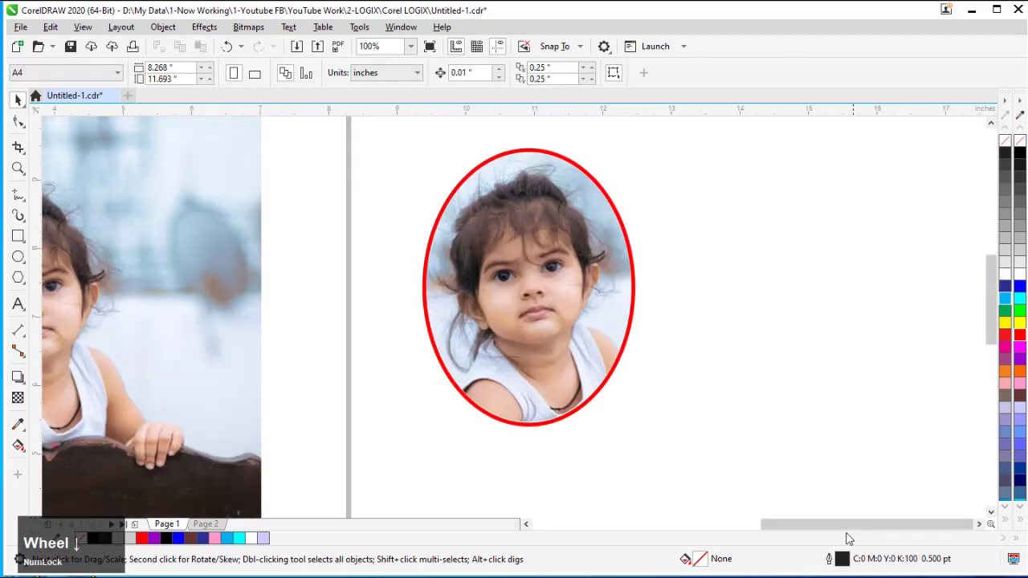
left_click_drag(853, 526, 881, 520)
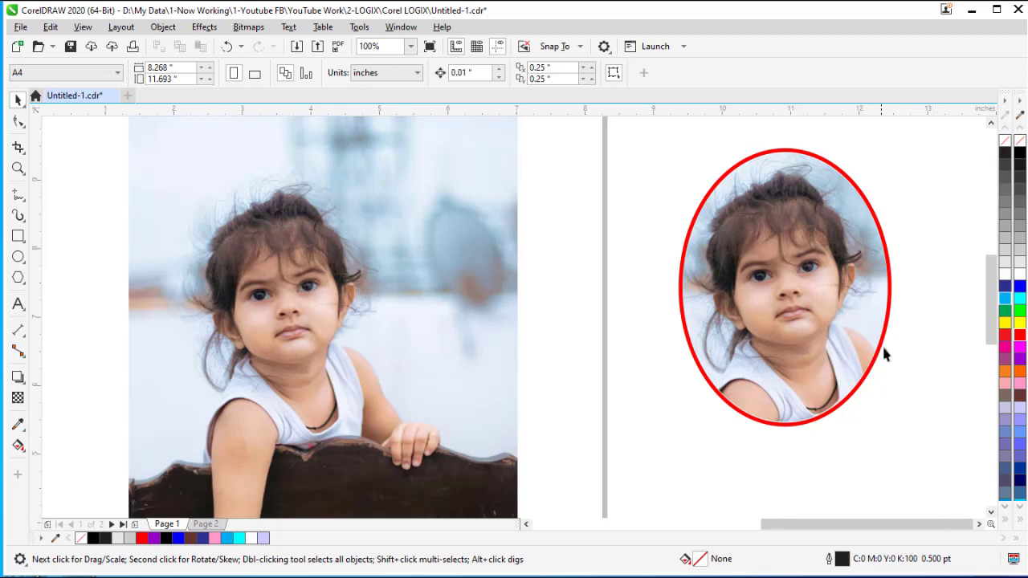
Step: Move the red-framed oval photo up beside the page and position the blue hexagon frame just below it
left_click_drag(461, 316, 440, 207)
left_click(486, 363)
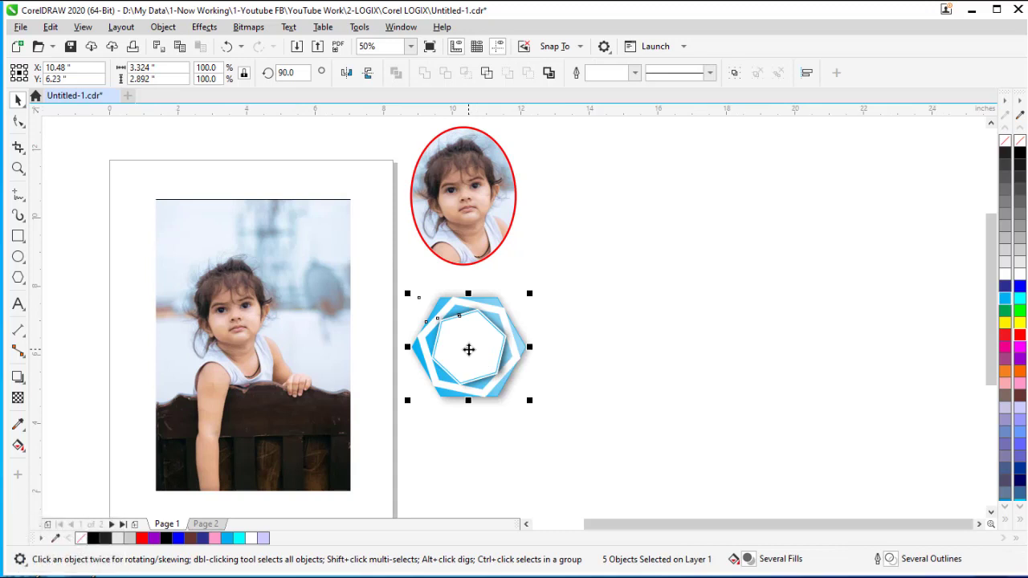
left_click_drag(469, 349, 474, 354)
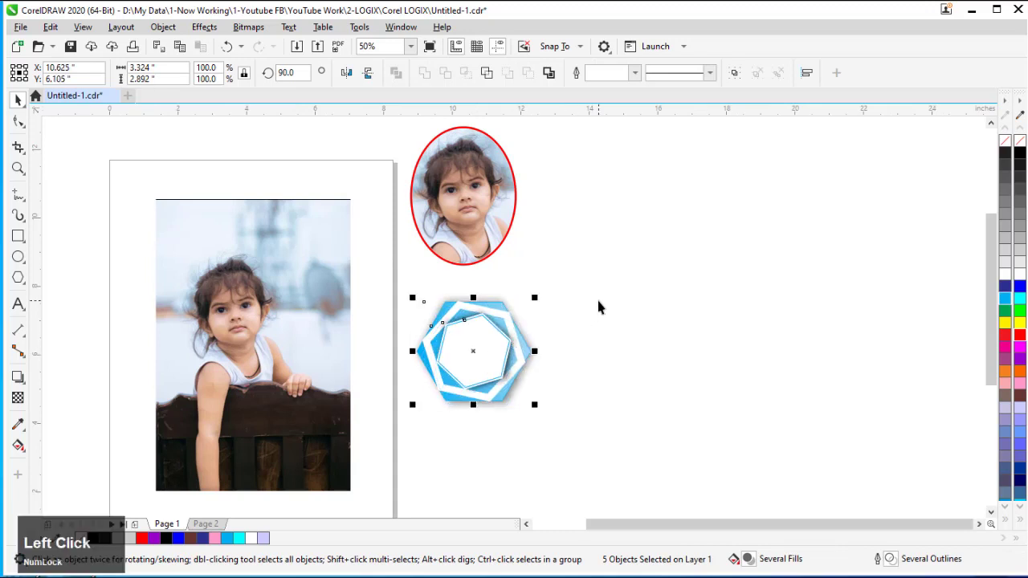
left_click(599, 305)
left_click_drag(577, 260, 382, 455)
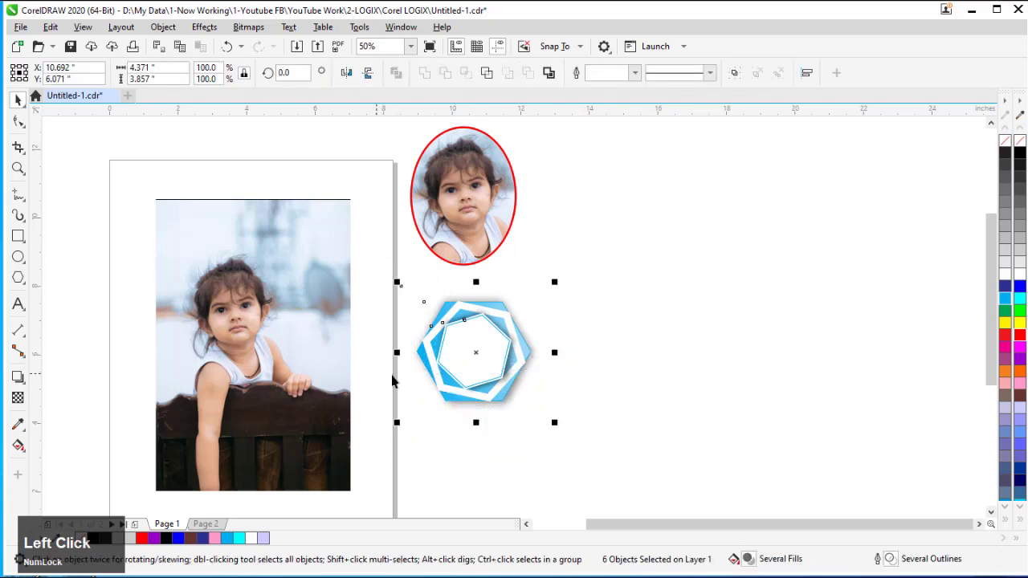
left_click_drag(621, 268, 364, 458)
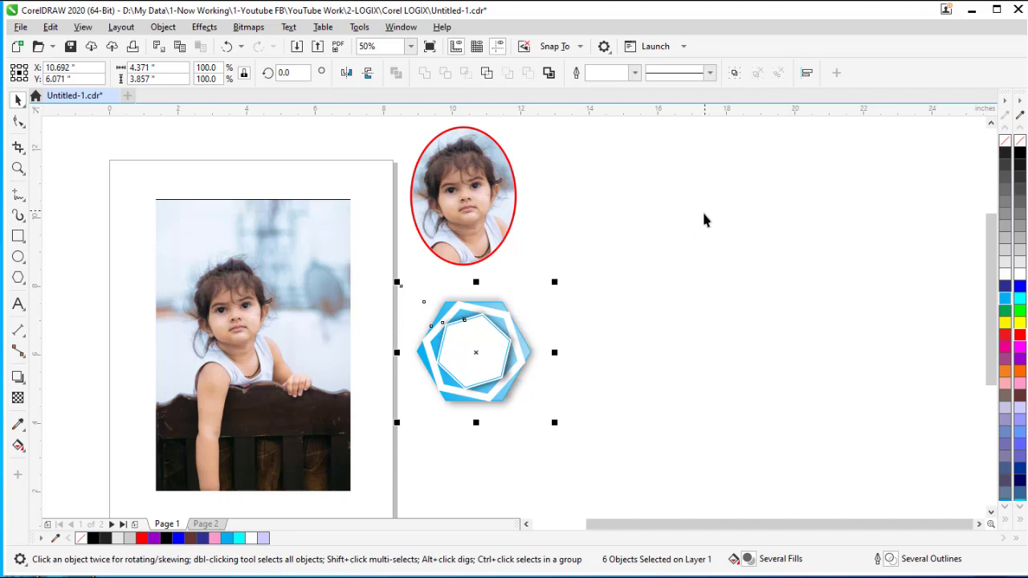
left_click(696, 310)
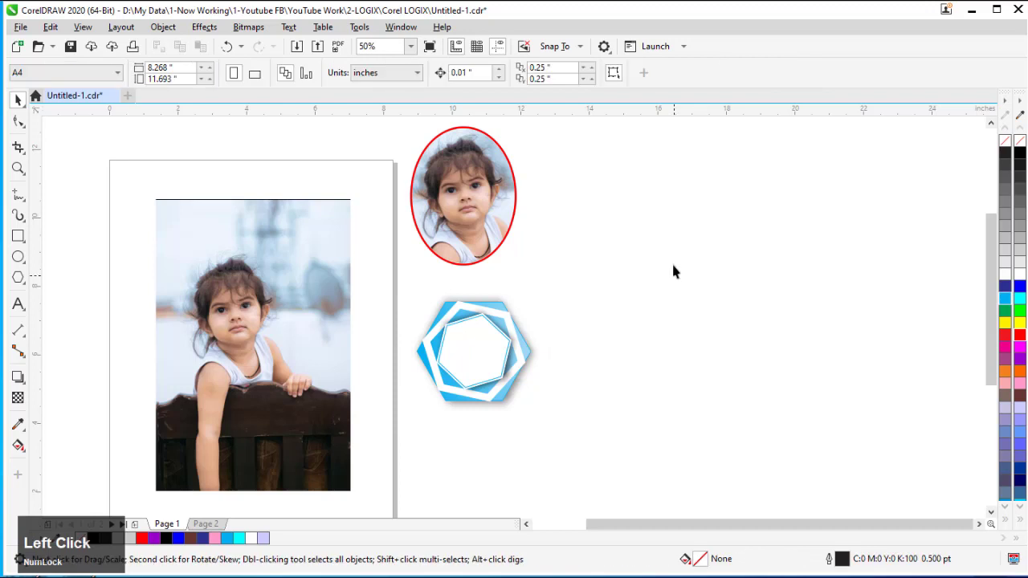
Step: Duplicate the frame's white inner hexagon, place the copy over the child's face in the page photo and remove its fill
left_click(496, 334)
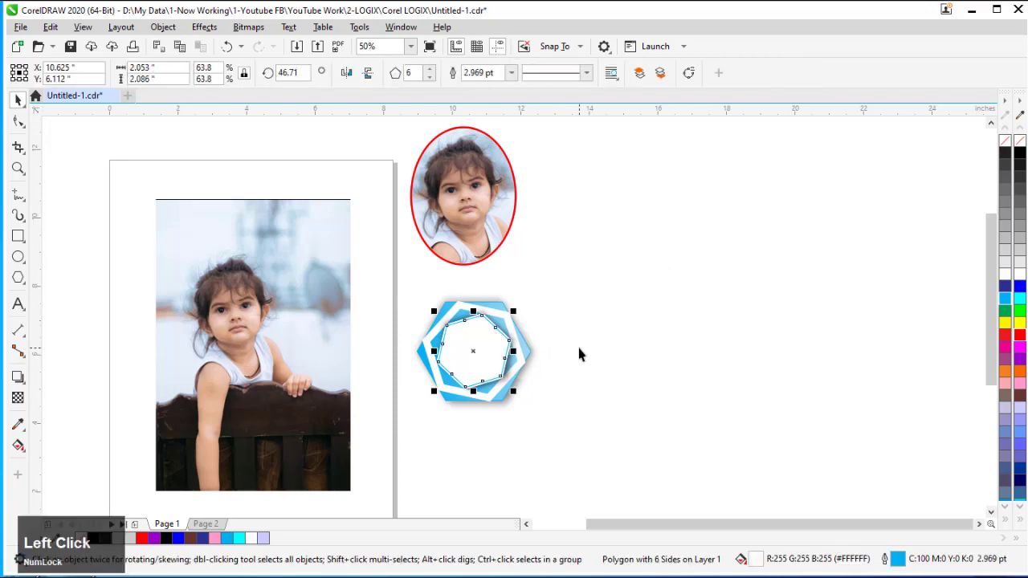
key("ctrl")
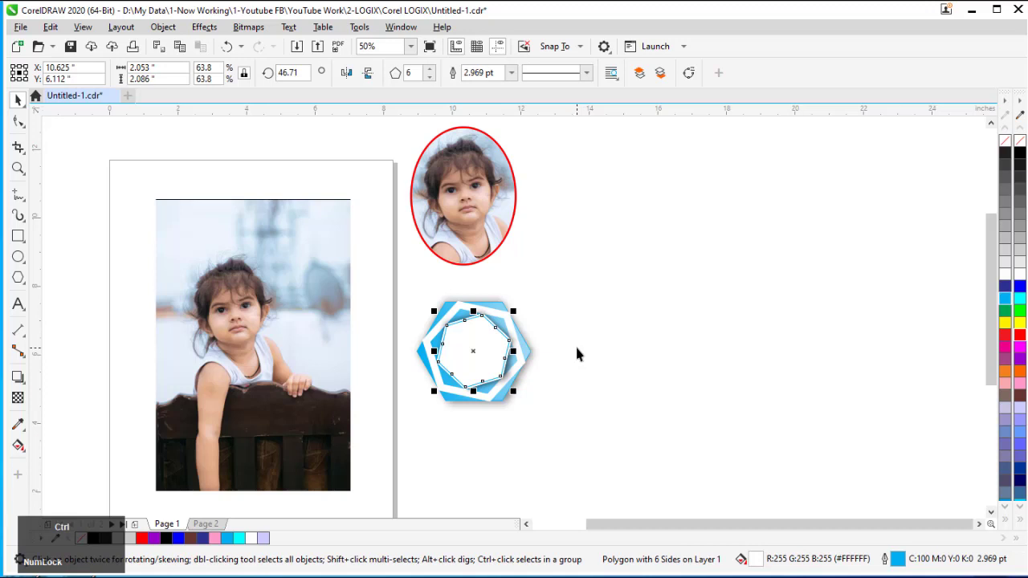
key("ctrl+c")
key("ctrl")
key("ctrl+v")
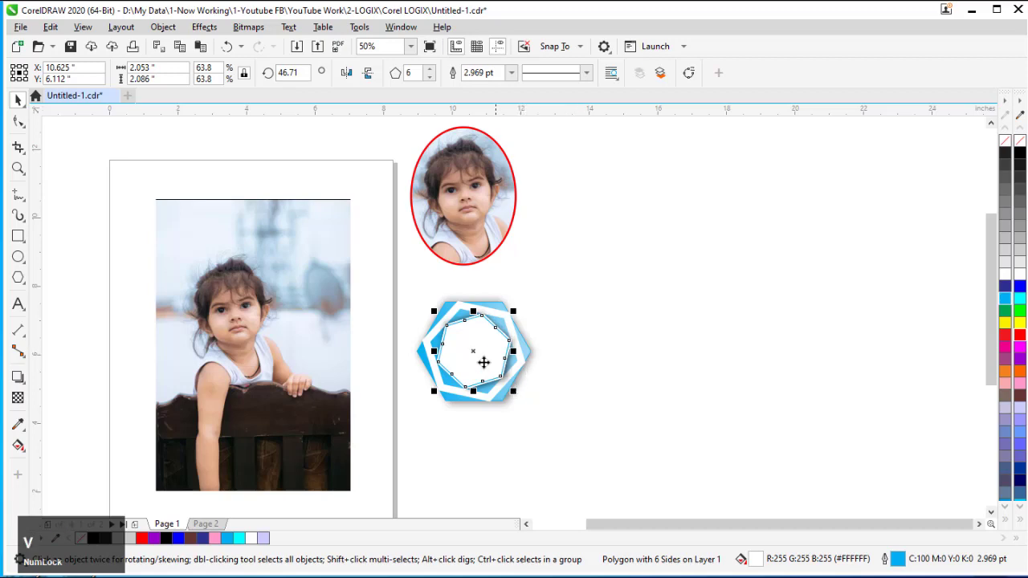
left_click_drag(474, 353, 237, 314)
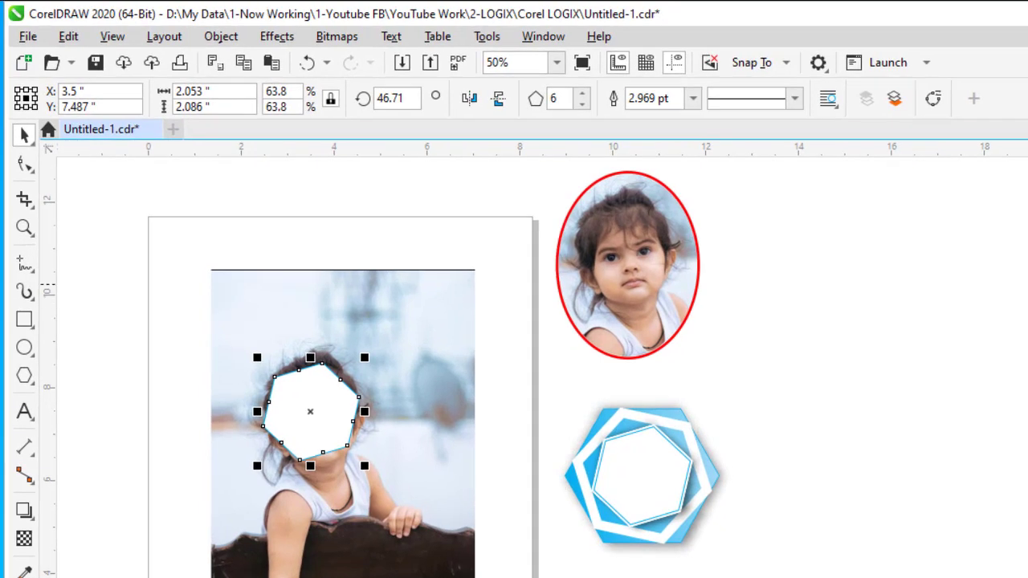
left_click(1027, 181)
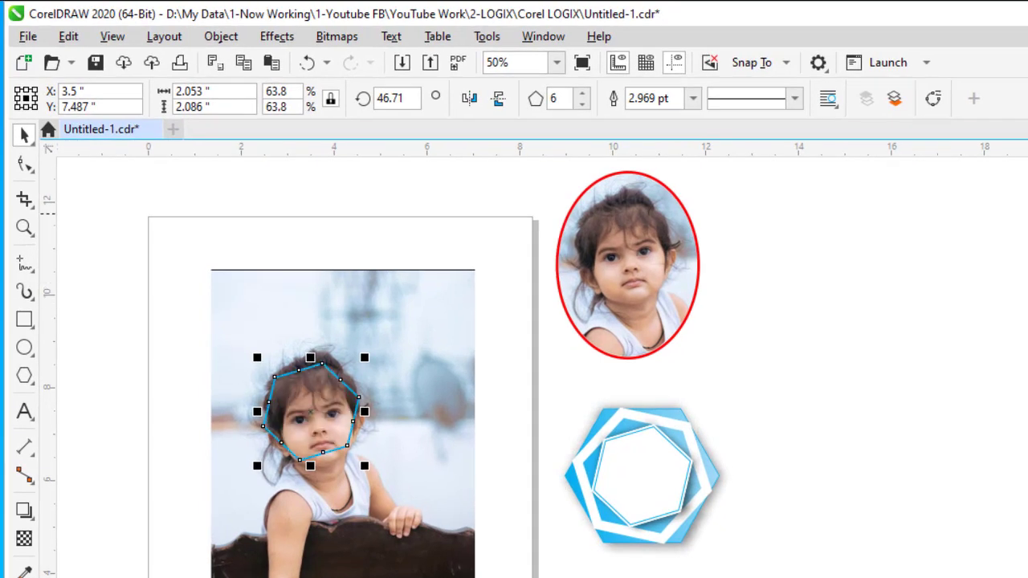
Step: Shrink the photo to about 2.84 by 4.26 inches and position it so the child's head and shoulders fit inside the hexagon outline
left_click(433, 466)
left_click_drag(482, 577, 405, 563)
left_click_drag(347, 531, 358, 548)
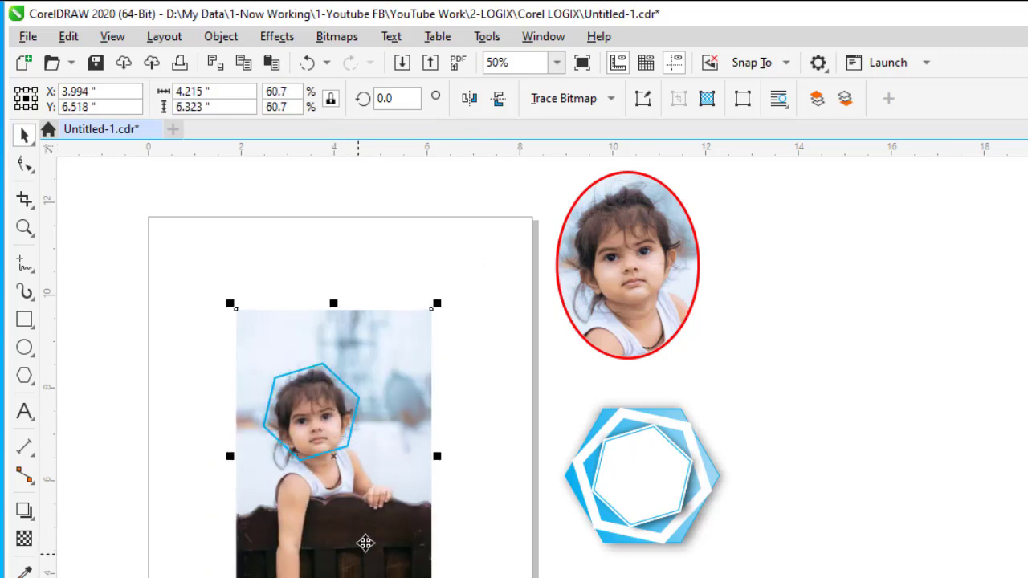
left_click(153, 359)
left_click(368, 576)
left_click_drag(428, 576, 392, 548)
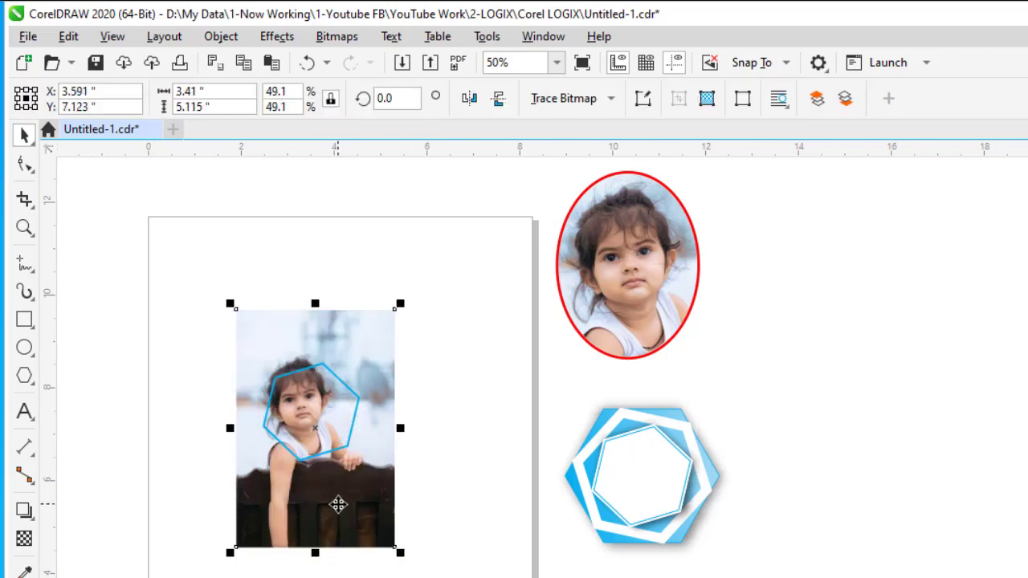
left_click_drag(337, 507, 354, 532)
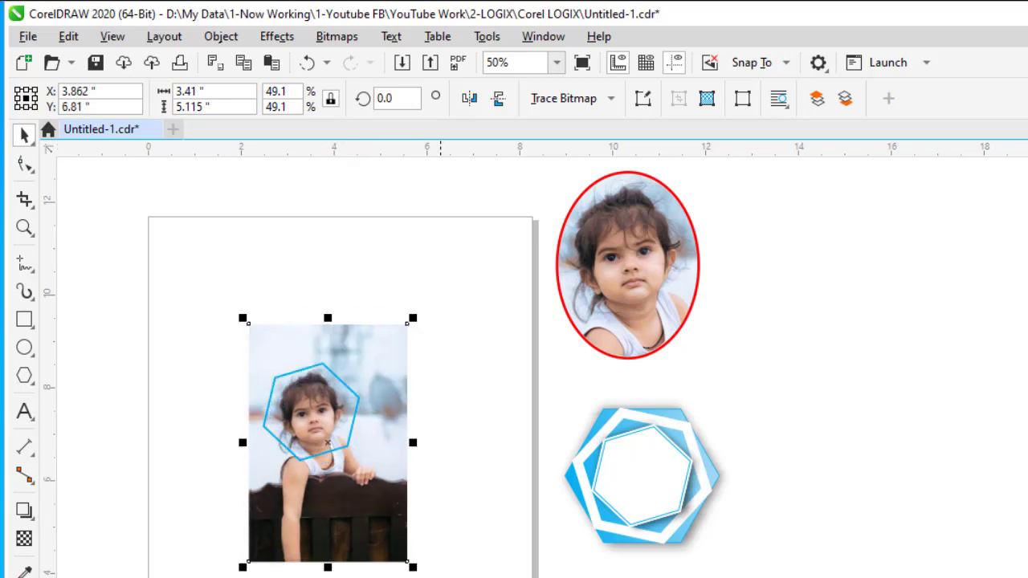
left_click_drag(413, 568, 390, 535)
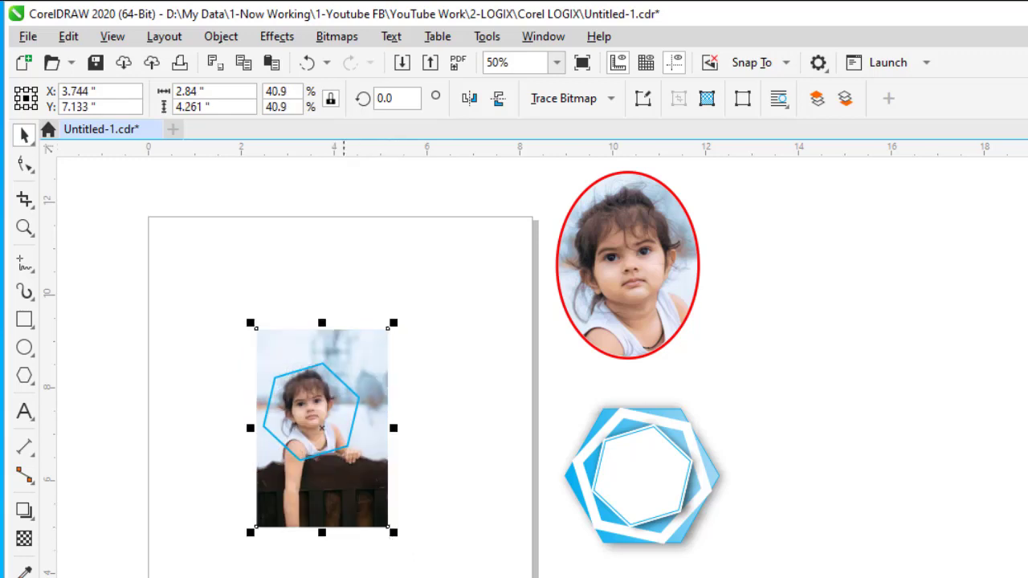
left_click(322, 577)
Step: Intersect the hexagon outline with the photo, and separate the outline and the resulting hexagonal cutout from the original photo
left_click_drag(195, 294, 423, 577)
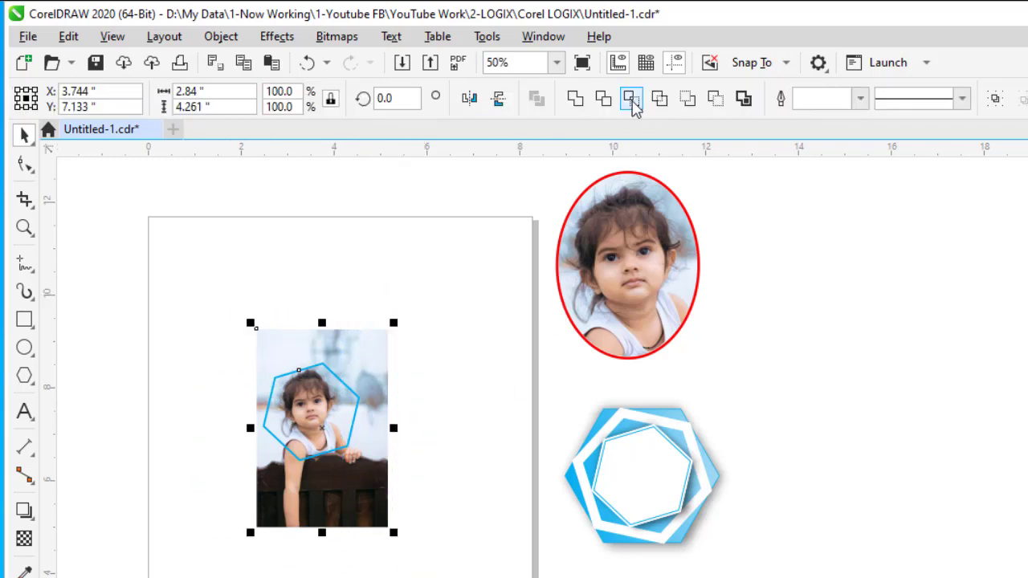
left_click(632, 100)
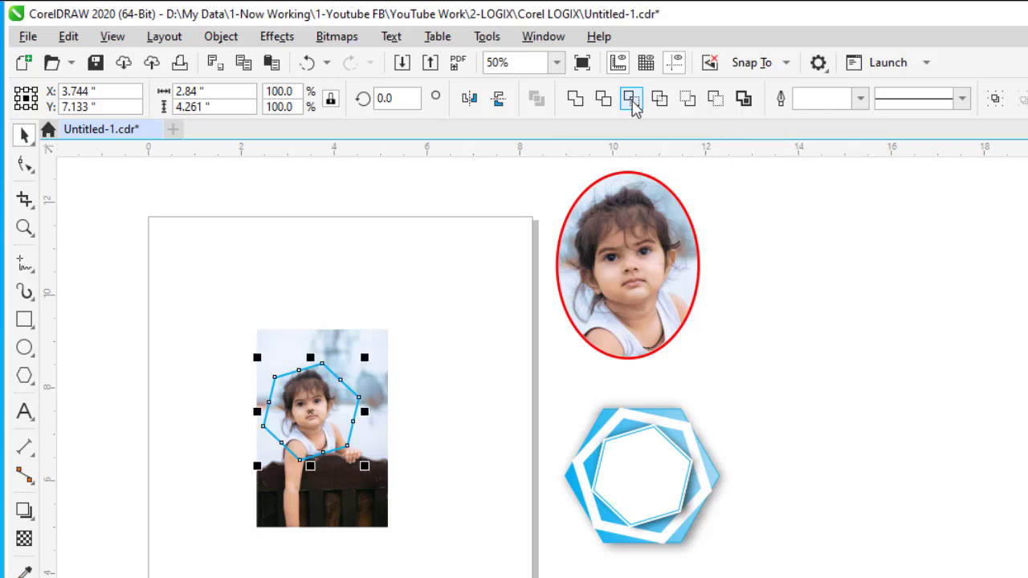
left_click(474, 322)
left_click_drag(324, 406, 188, 399)
left_click(309, 404)
left_click_drag(309, 405, 452, 576)
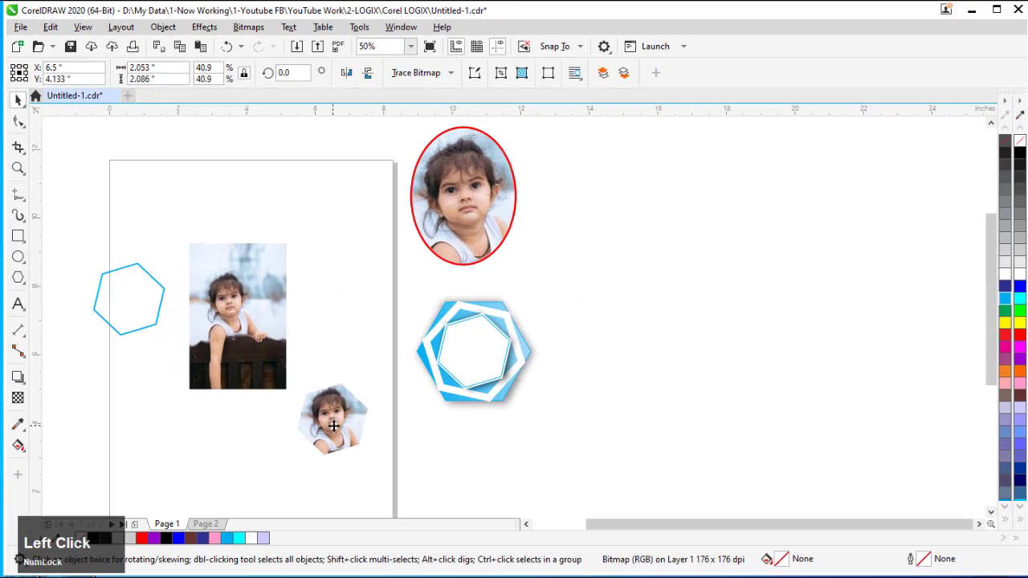
Step: Place the hexagonal photo cutout over the blue frame's inner hexagon and bring it to the front of the layer
left_click_drag(333, 426, 474, 366)
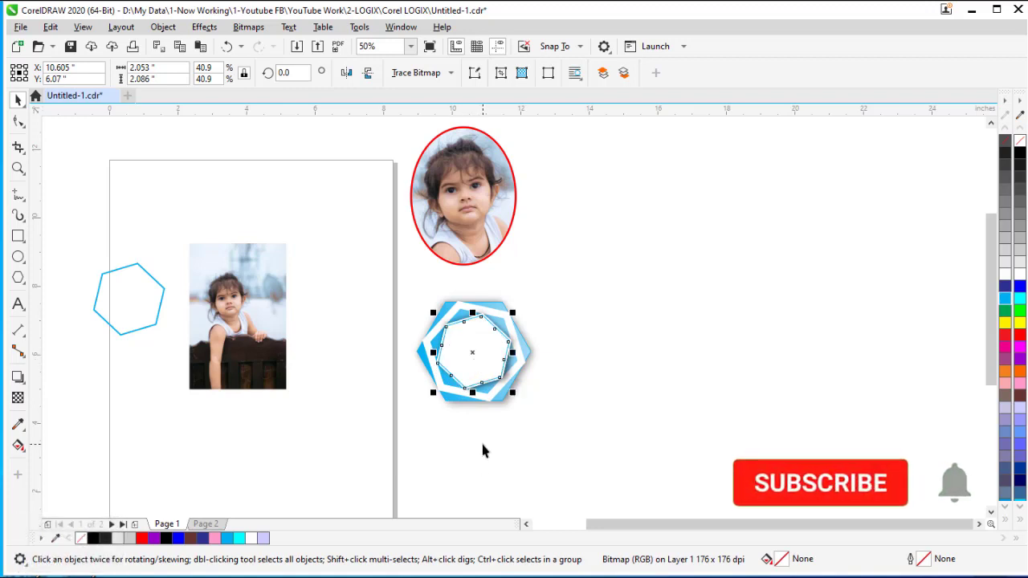
key("shift")
key("shift+Page_Up")
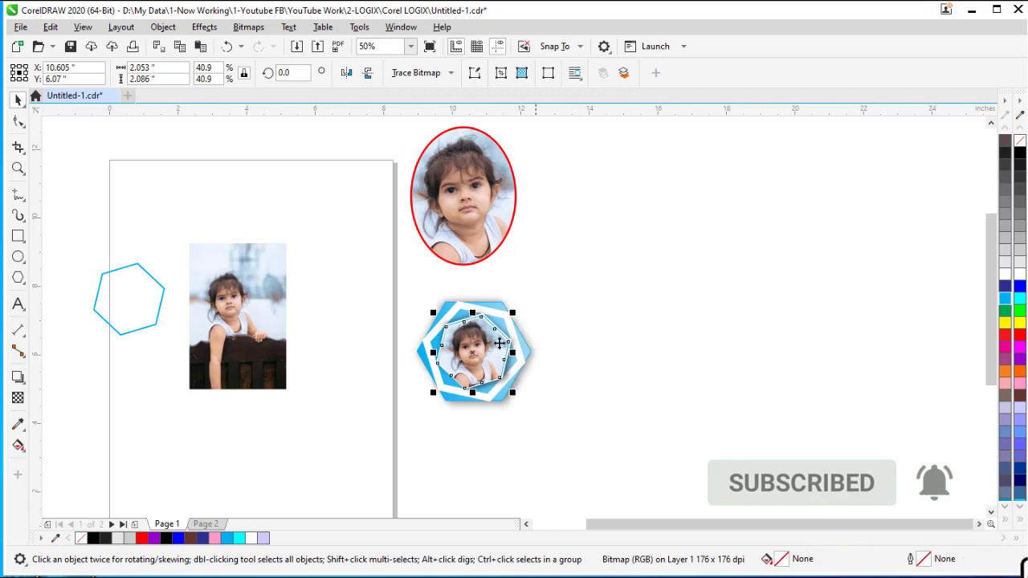
Step: Scale the hexagonal cutout down to about 1.97 by 2.00 inches so it fits inside the frame's inner blue outline
key("F2")
left_click_drag(361, 266, 615, 456)
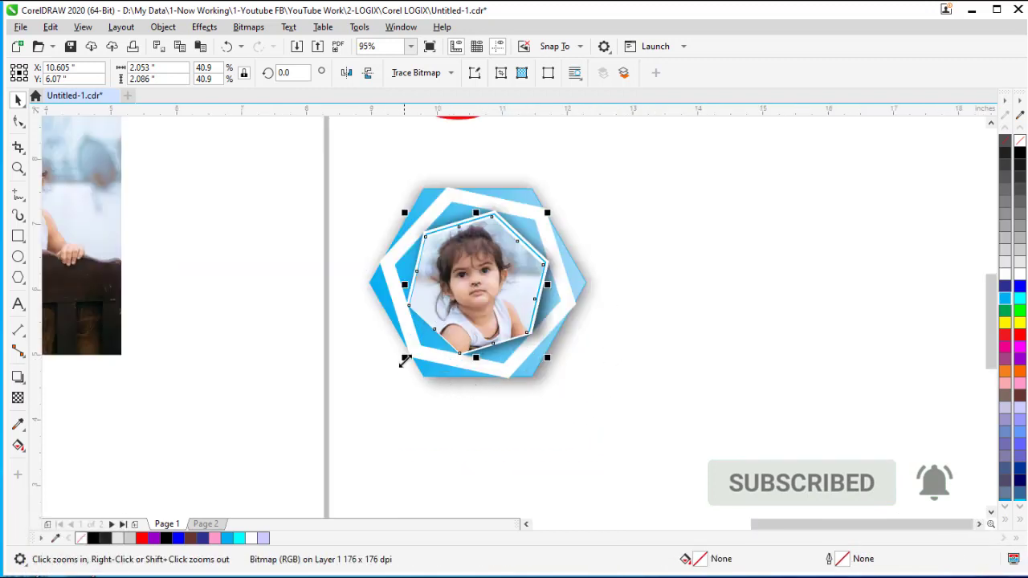
left_click_drag(404, 358, 407, 354)
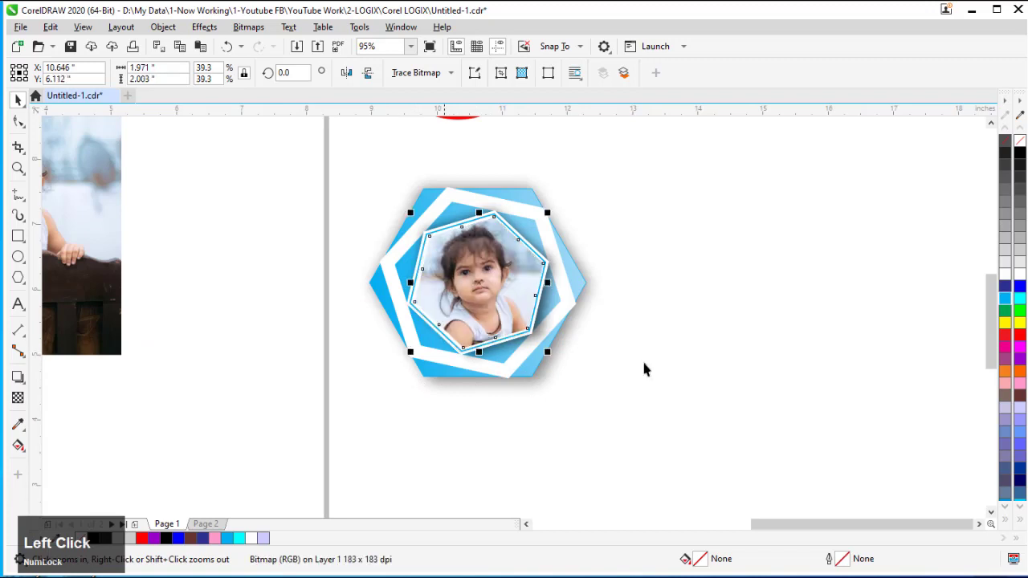
left_click(706, 306)
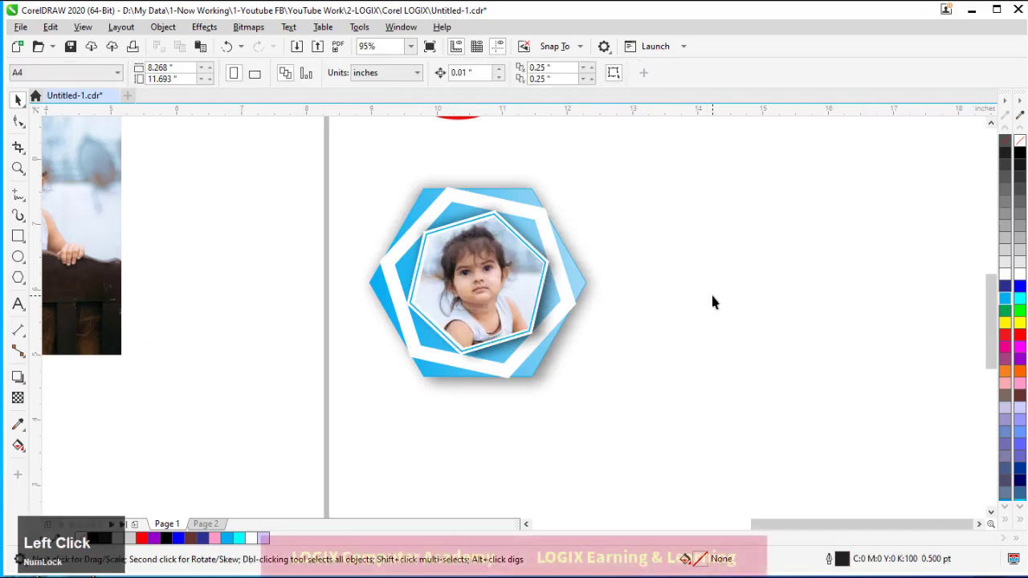
Step: Select the whole hexagon frame with its photo and enlarge it proportionally to about 5.72 by 5.05 inches overall
mouse_move(989, 314)
left_mouse_down()
mouse_move(993, 290)
mouse_move(987, 308)
left_mouse_up()
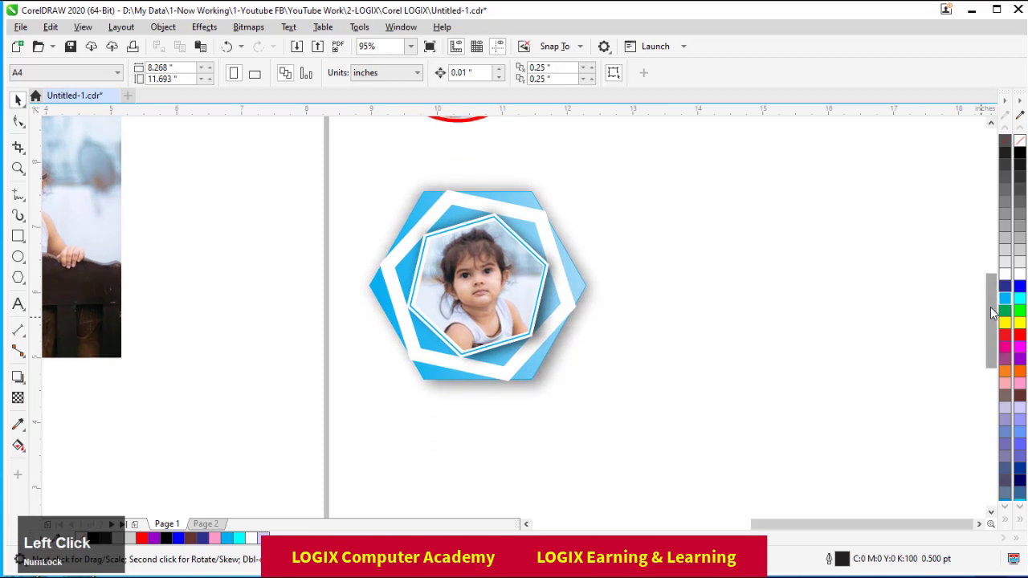
mouse_move(993, 313)
left_mouse_down()
mouse_move(988, 257)
mouse_move(987, 318)
left_mouse_up()
left_click_drag(302, 164, 639, 466)
left_click_drag(303, 135, 688, 442)
left_click_drag(629, 406, 746, 492)
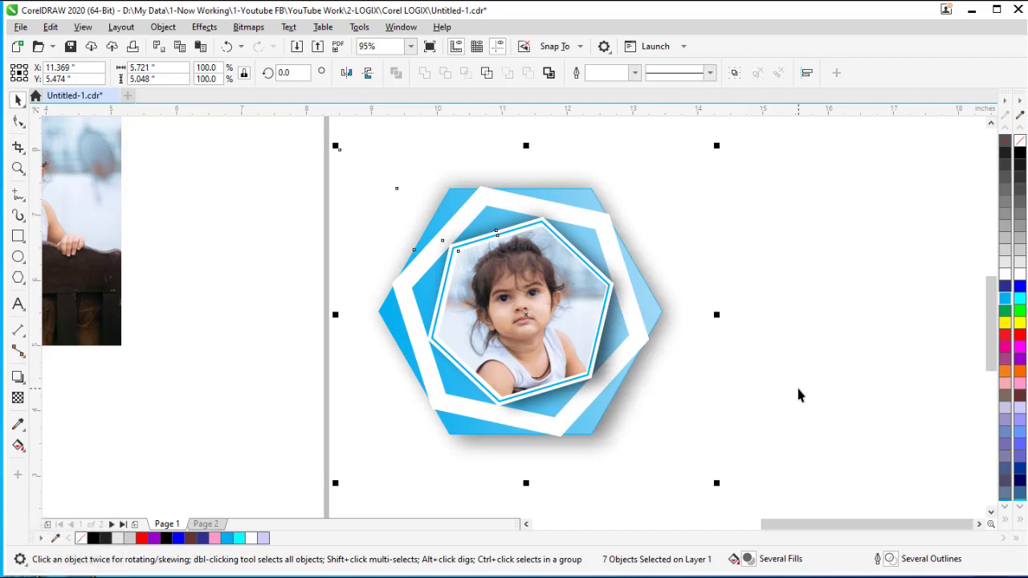
key("F3")
left_click_drag(990, 278, 990, 267)
left_click(866, 299)
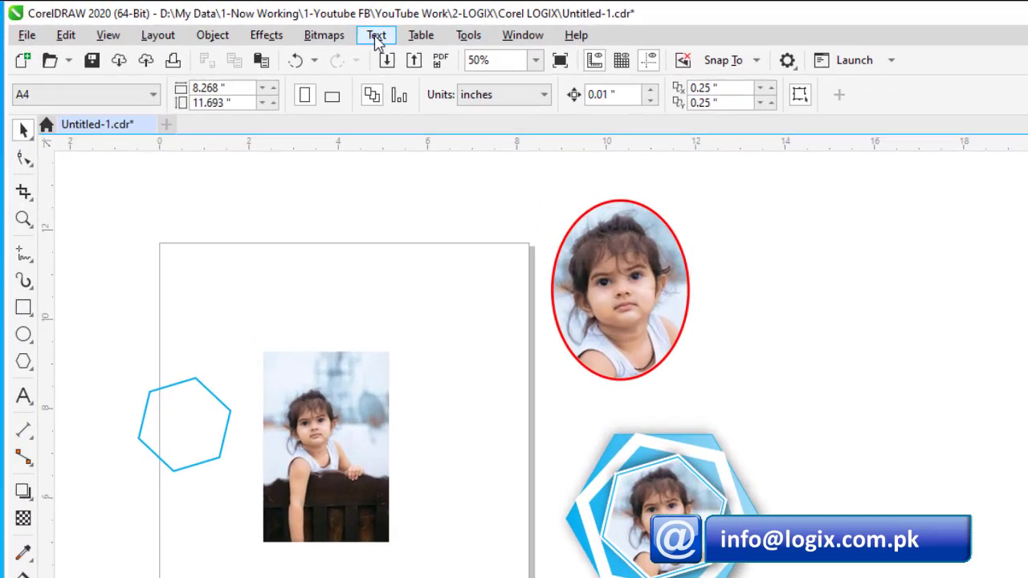
Step: Open the Glyphs docker and set its font to Zakharif
left_click(288, 27)
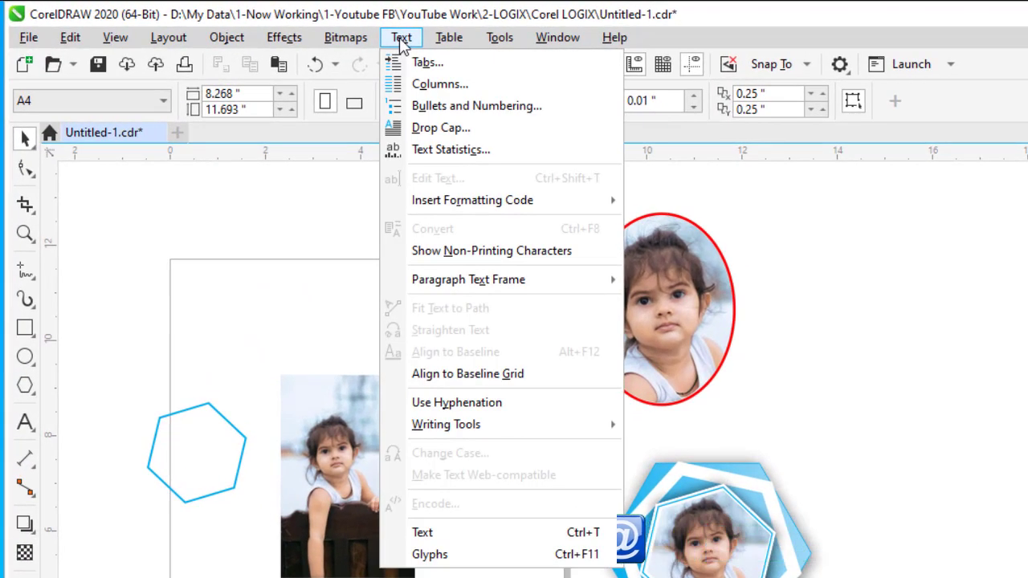
left_click(469, 556)
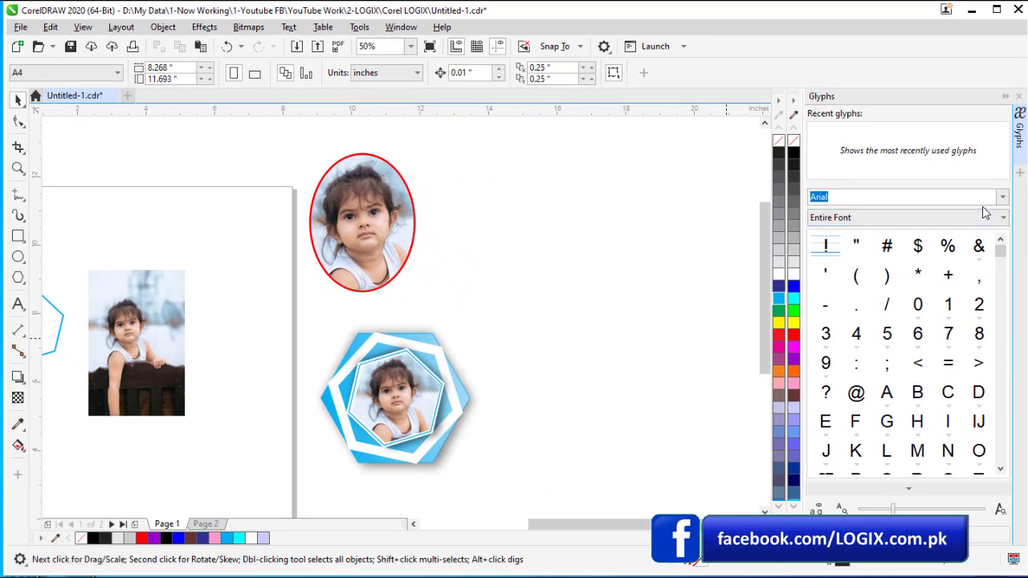
left_click(1001, 199)
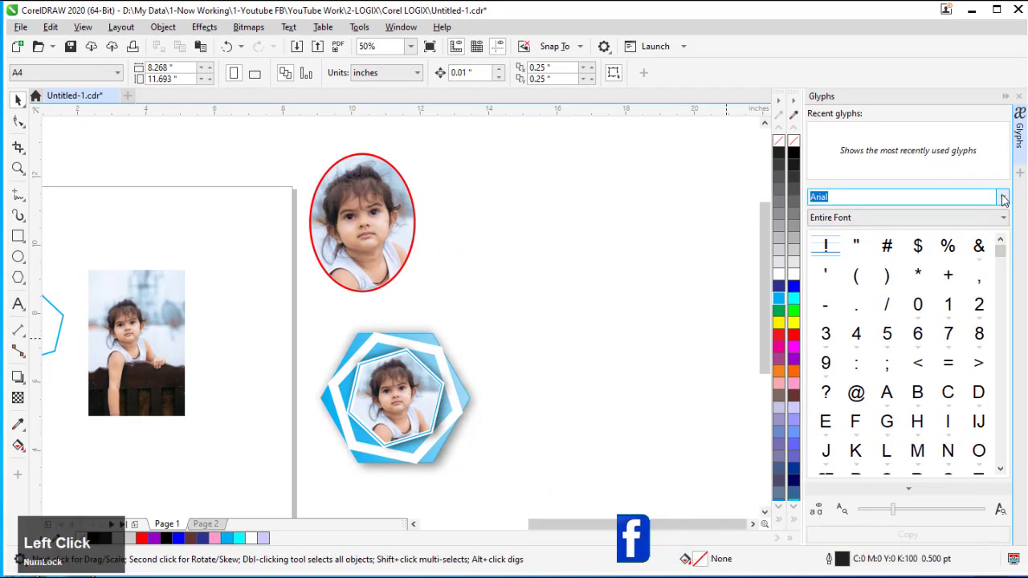
left_click_drag(1002, 277, 1001, 318)
left_click(998, 428)
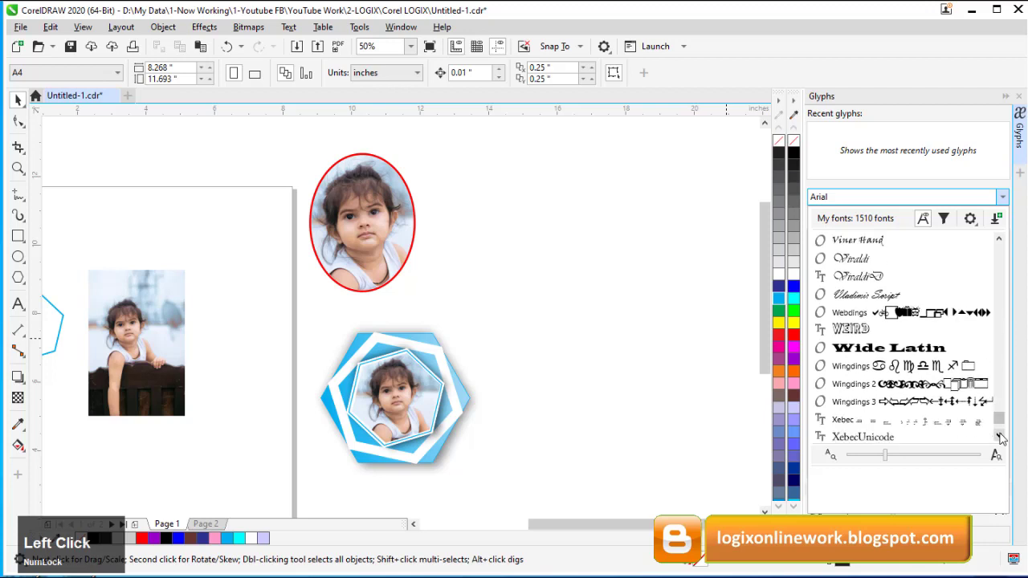
scroll(1001, 434, "down", 5)
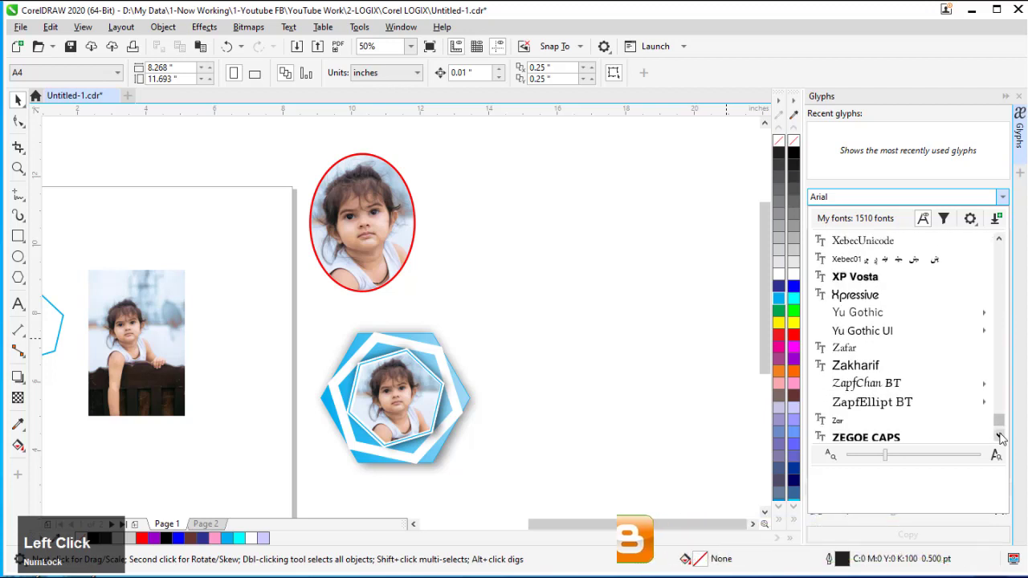
left_click(845, 348)
left_click(878, 368)
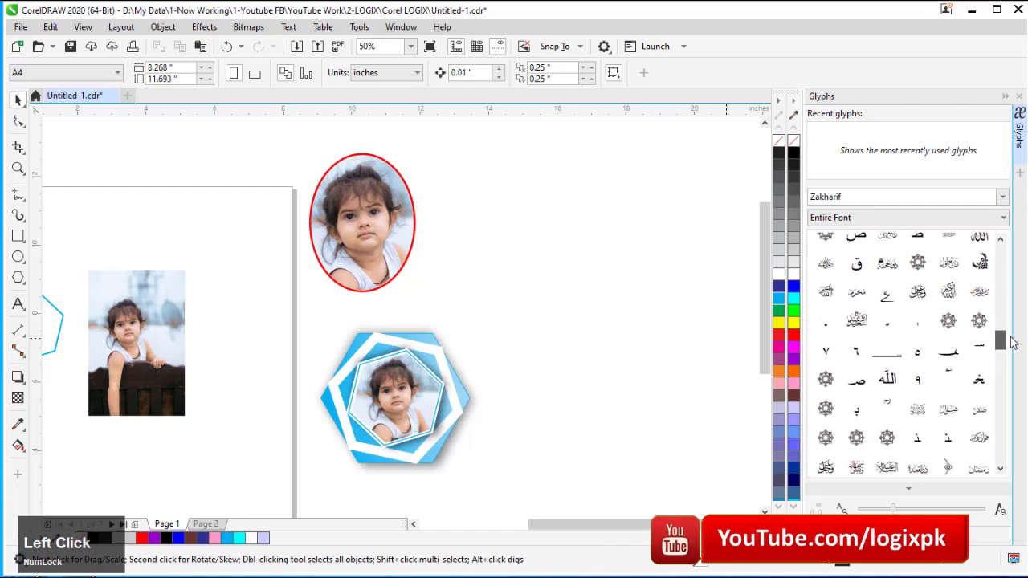
Step: Insert the eight-pointed star outline glyph from the end of the Zakharif set into the empty area beside the oval photo
scroll(1013, 334, "down", 5)
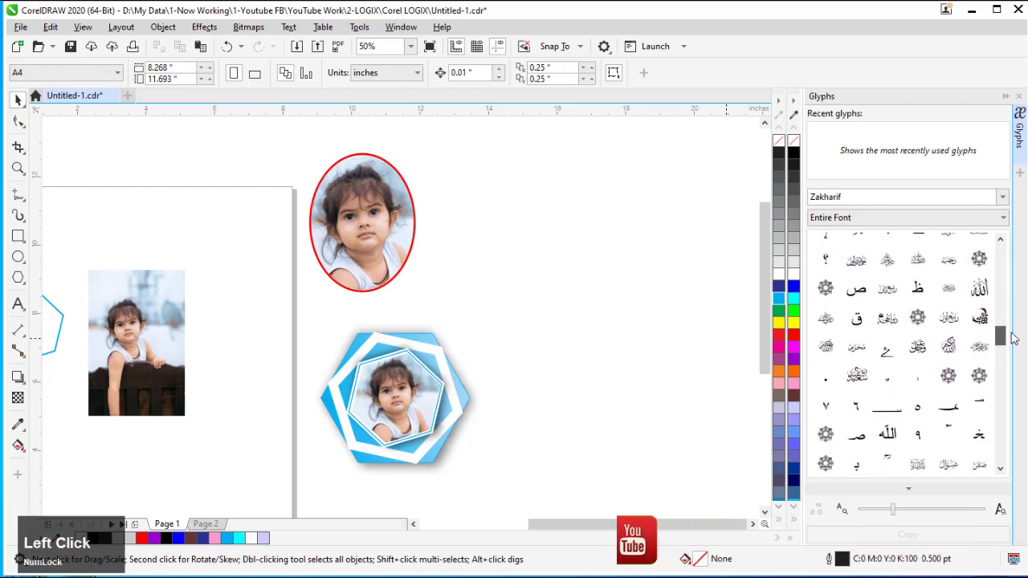
left_click_drag(1012, 347, 1012, 366)
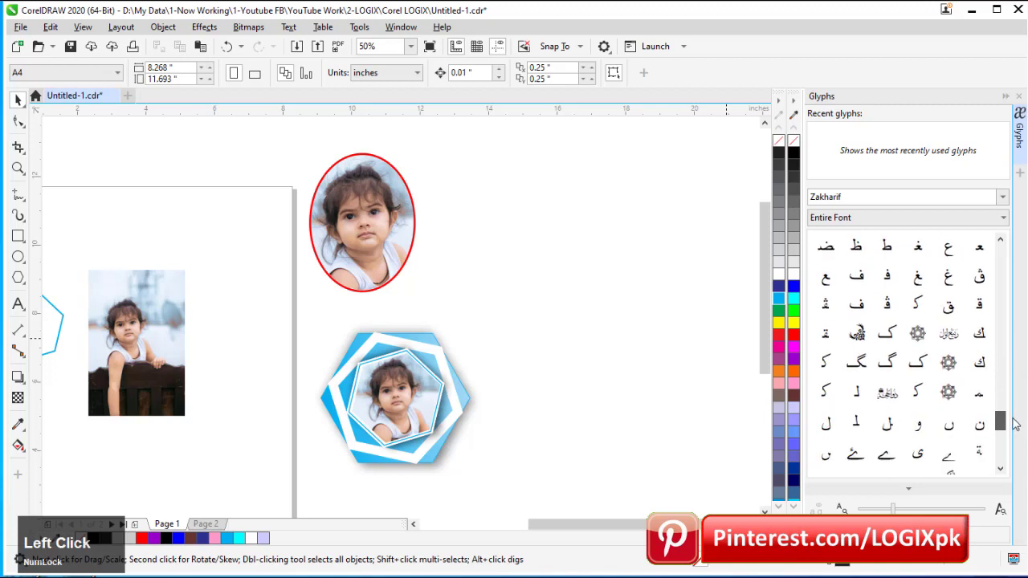
left_click_drag(1014, 439, 1006, 464)
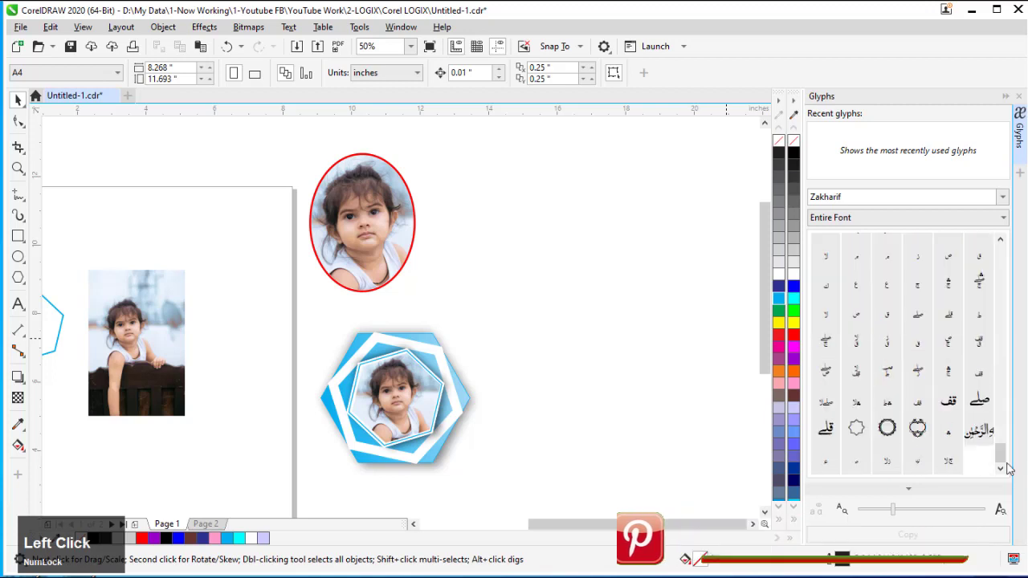
left_click_drag(857, 427, 659, 360)
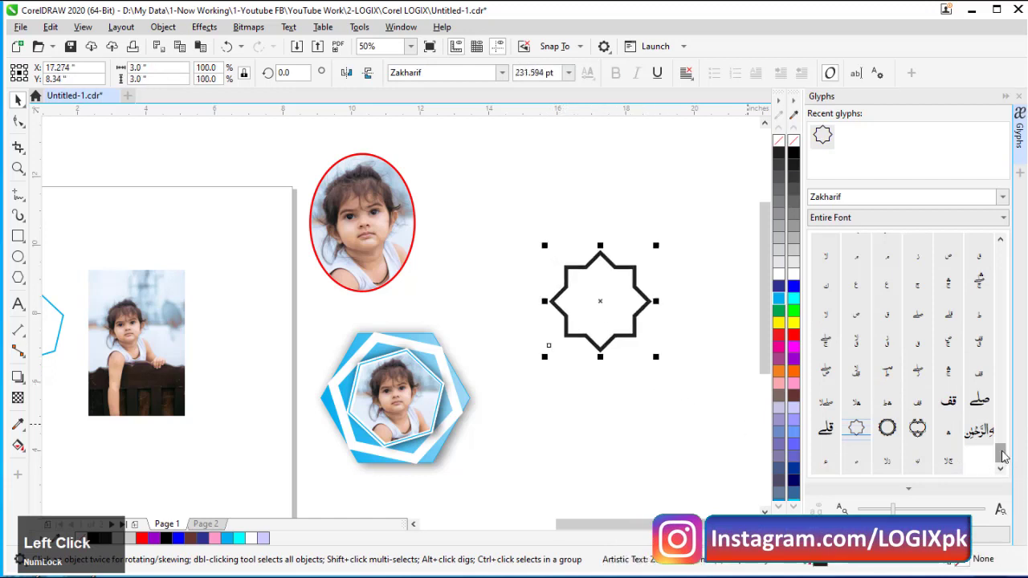
Step: Insert the ornate circular frame glyph from the Zakharif set beside the oval photo and enlarge it to about 4.0 by 4.04 inches
left_click_drag(1004, 457, 1001, 396)
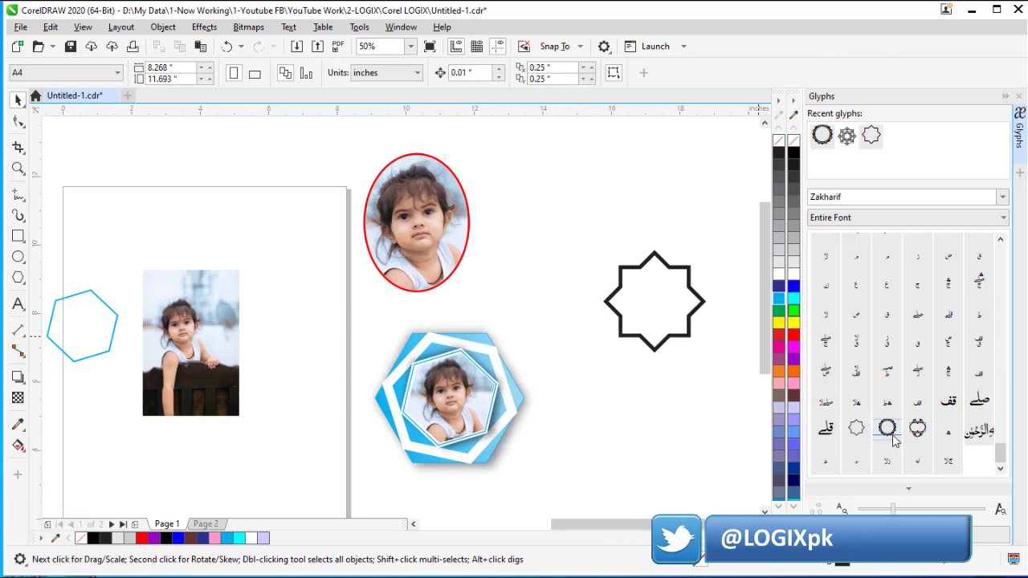
left_click_drag(895, 440, 623, 269)
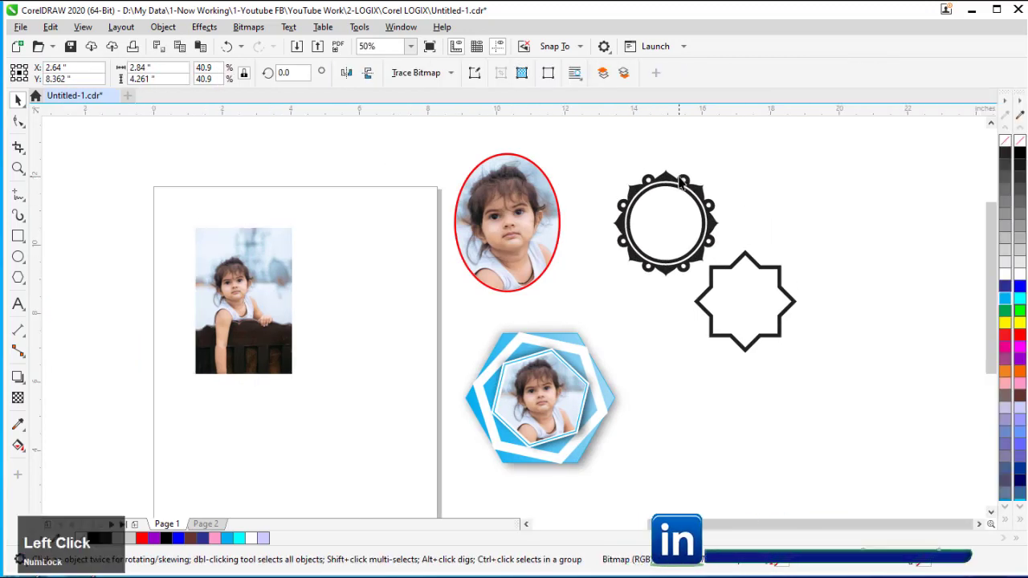
left_click_drag(681, 184, 644, 155)
left_click_drag(689, 253, 713, 279)
Step: Move the eight-pointed star outline closer to the ornate circular frame and enlarge it to about 3.71 inches across
left_click_drag(776, 271, 786, 237)
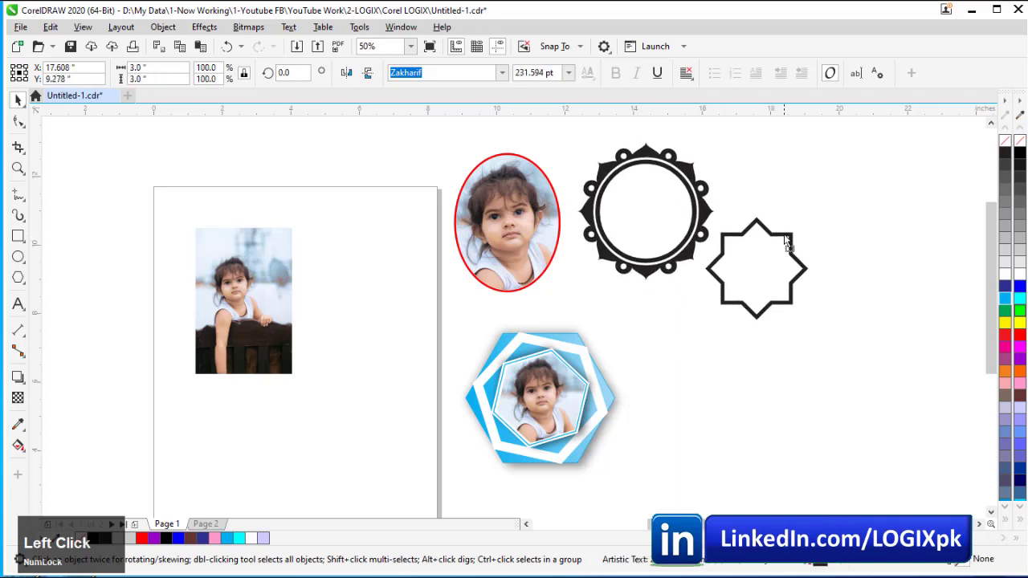
left_click_drag(812, 322, 838, 350)
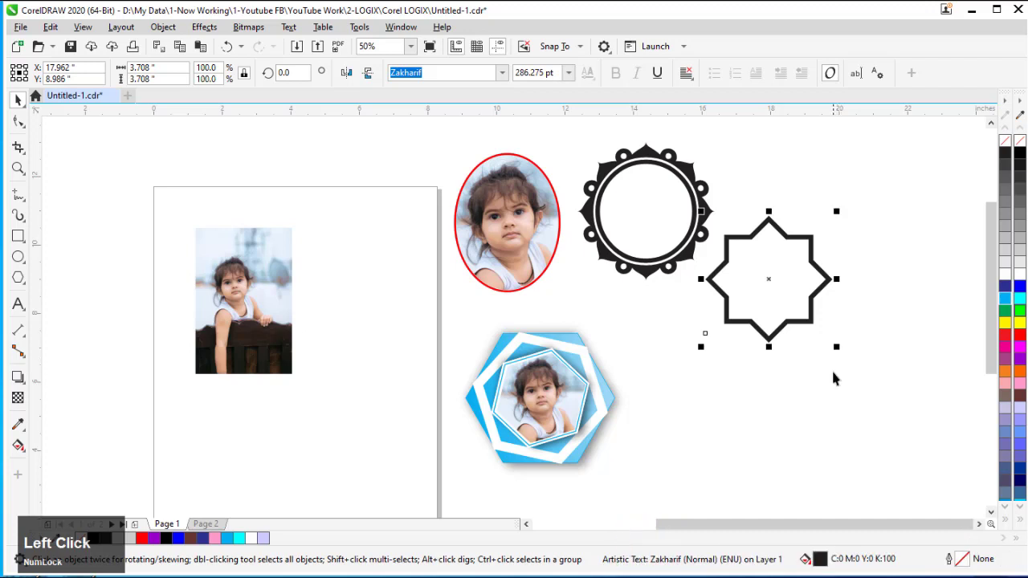
Step: Fill the ornate circular frame with blue (R:0 G:0 B:255) and shift it slightly down beside the oval photo
left_click(696, 193)
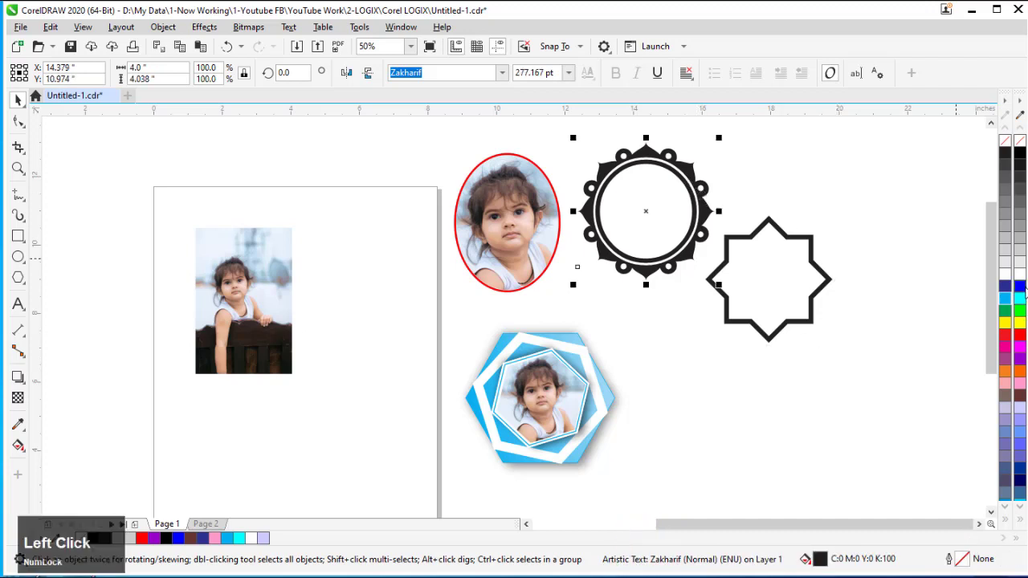
left_click(1019, 336)
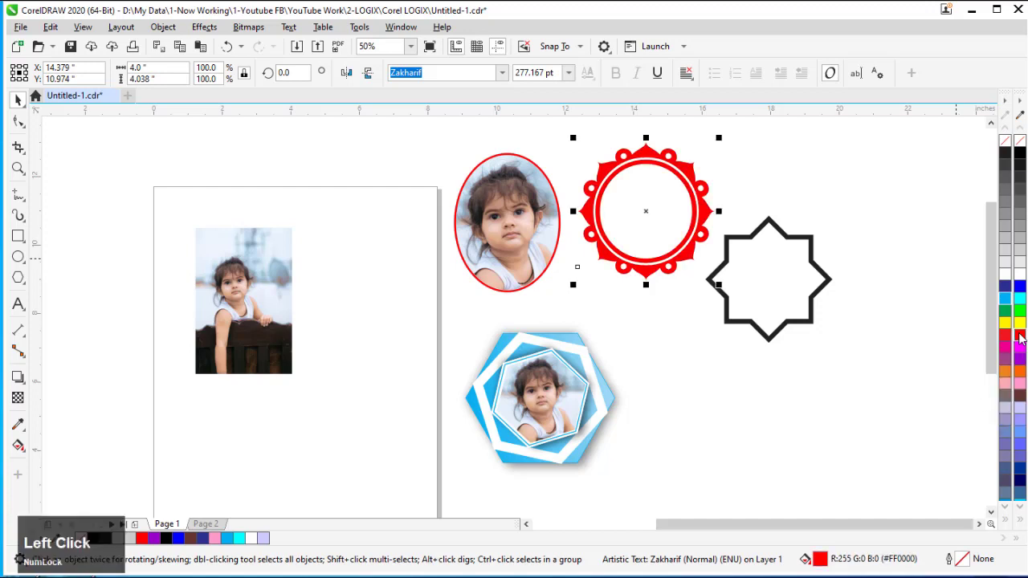
left_click(1019, 286)
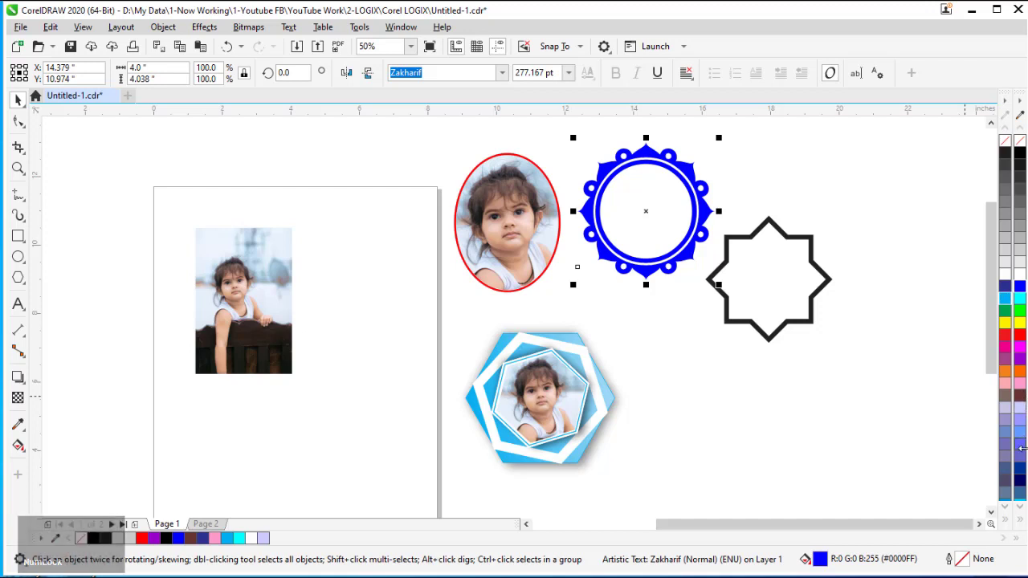
left_click(1022, 473)
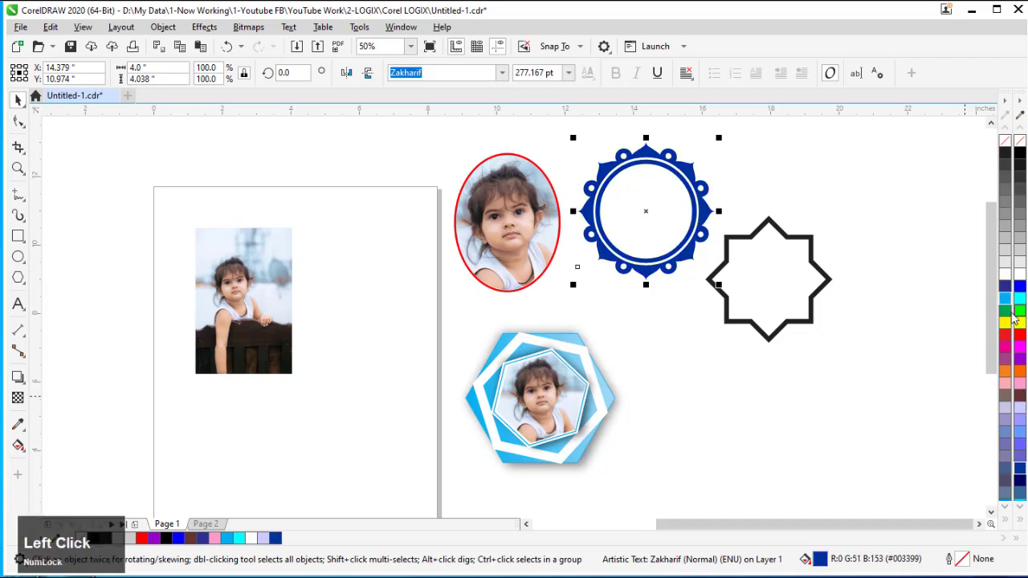
left_click(1019, 287)
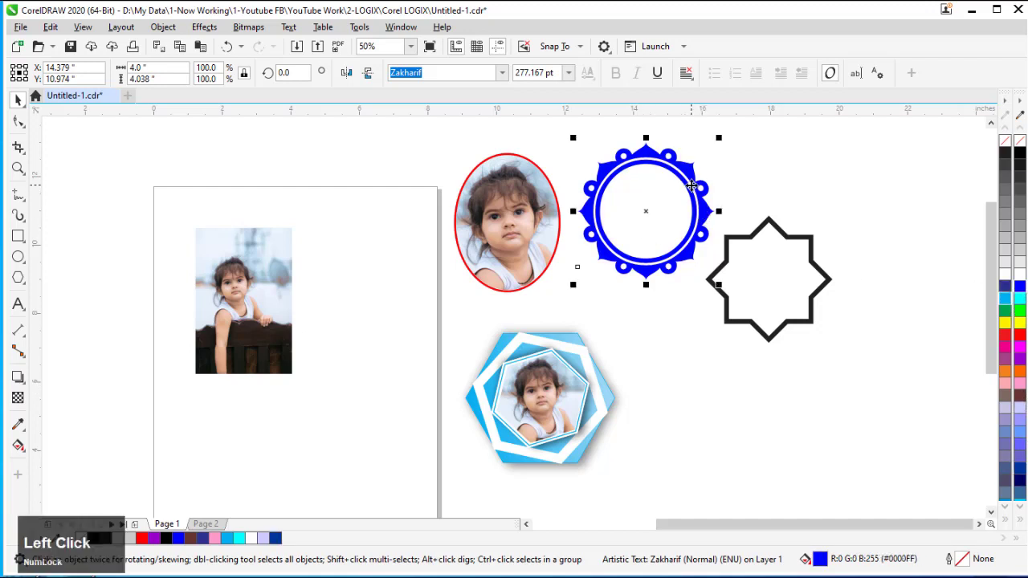
left_click_drag(691, 185, 690, 193)
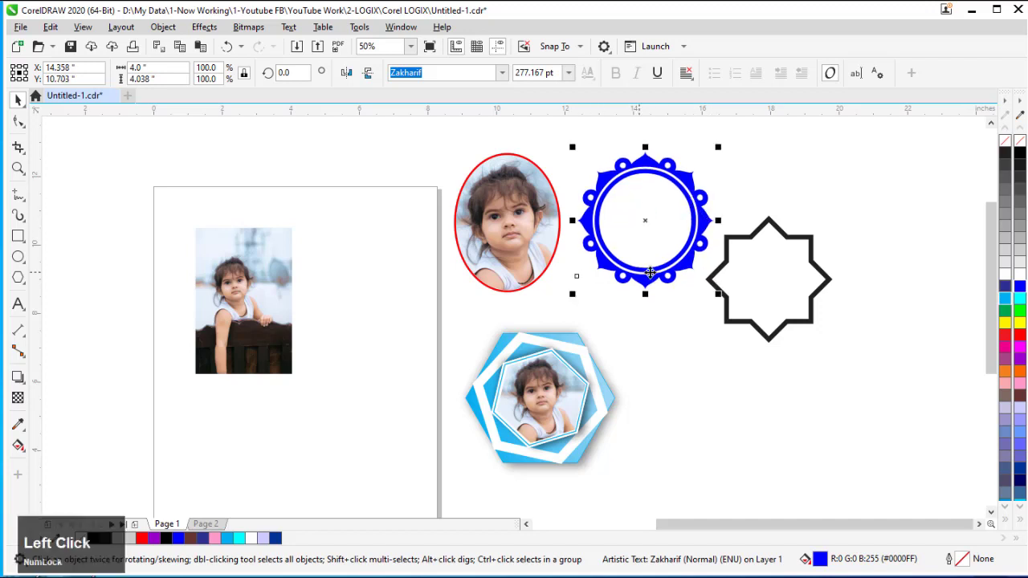
left_click(695, 223)
left_click_drag(696, 227, 694, 231)
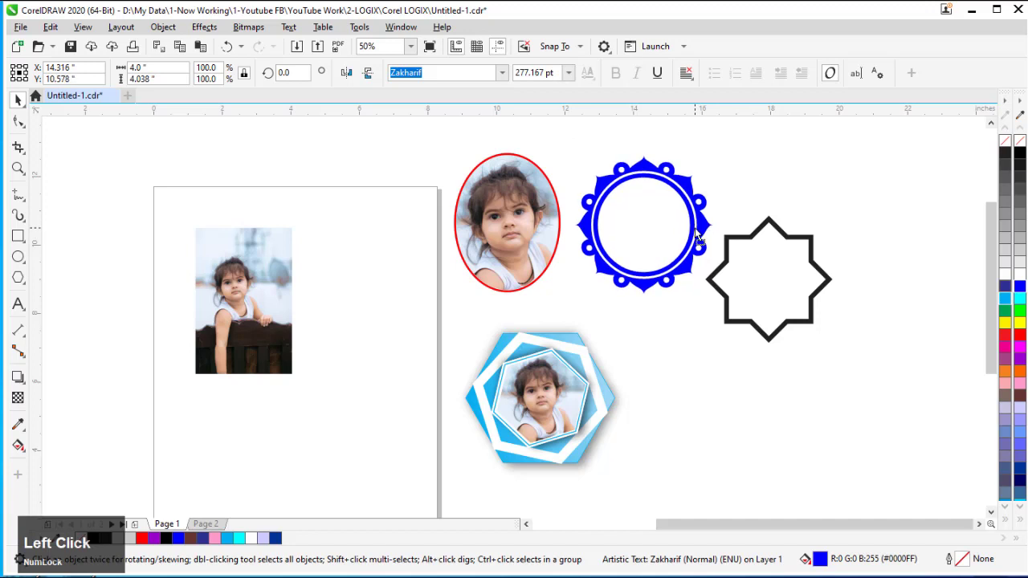
Step: Draw a circle about 2.4 inches across in the empty area below the ornate circular frame
left_click(18, 258)
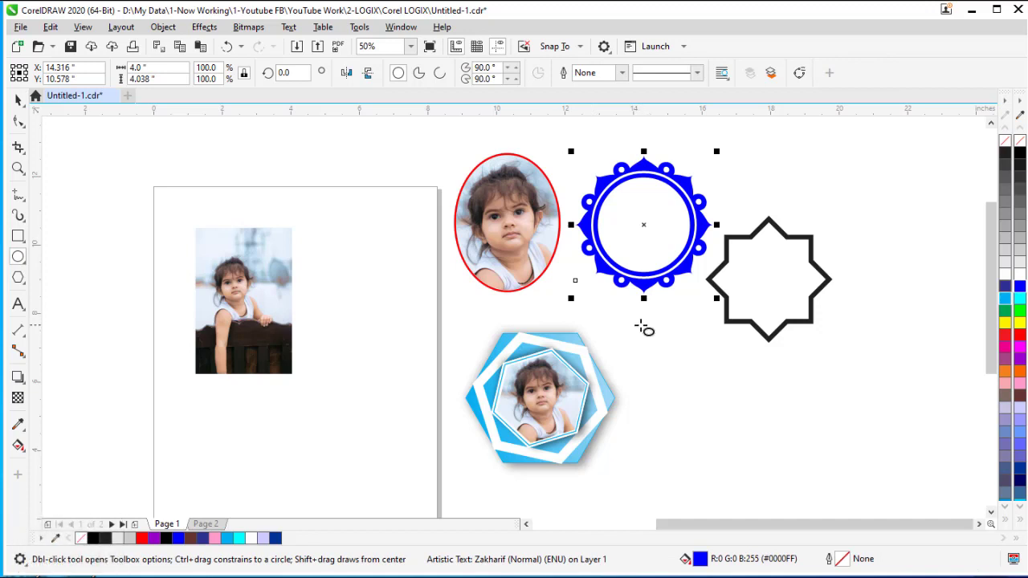
key("ctrl")
left_click_drag(649, 327, 712, 410)
key("space")
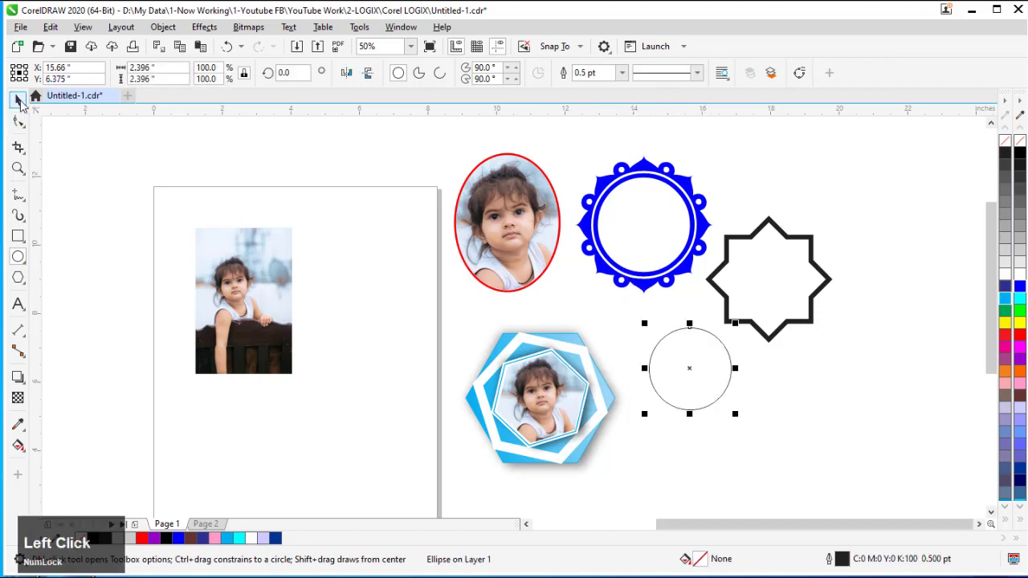
Step: Place the circle inside the blue ornate frame and enlarge it to about 2.65 inches to fit within the inner ring
left_click_drag(689, 368, 649, 230)
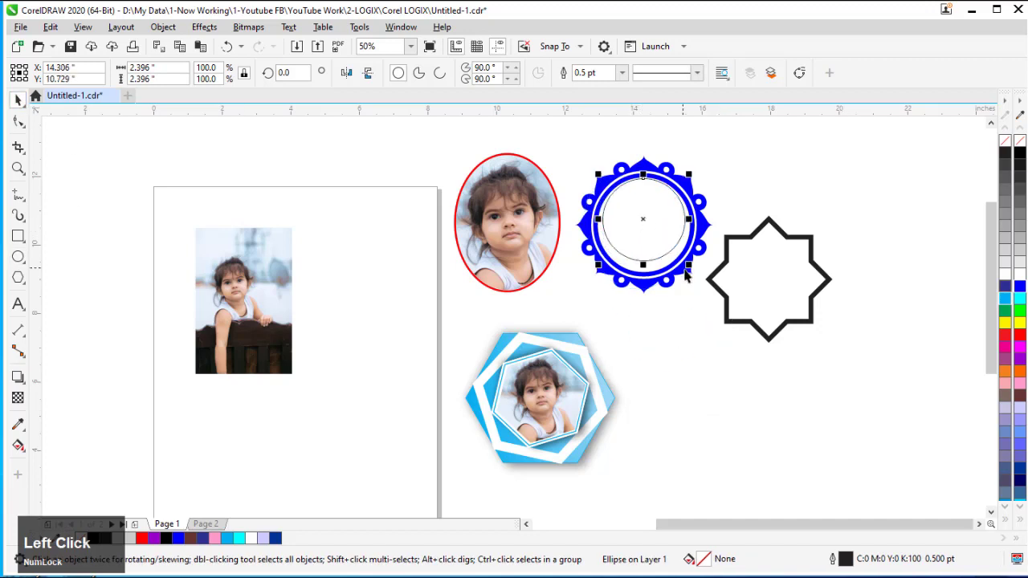
left_click_drag(688, 266, 693, 270)
left_click_drag(595, 267, 593, 275)
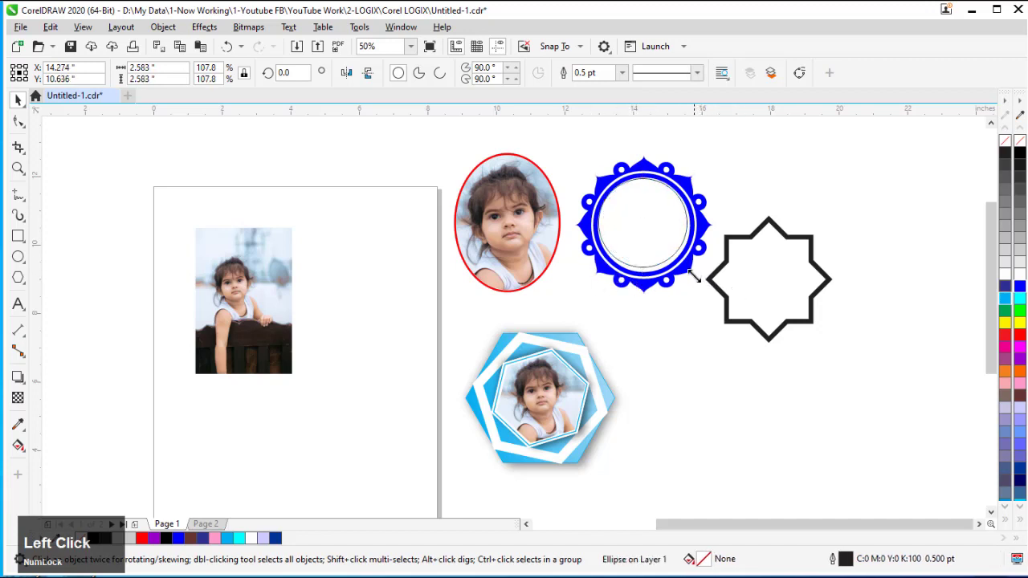
left_click_drag(692, 271, 696, 278)
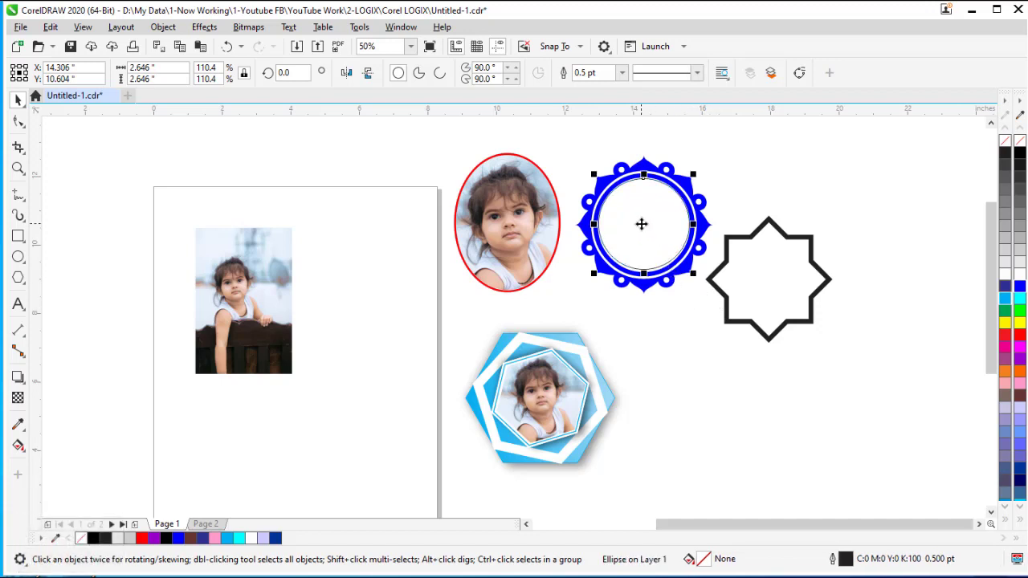
Step: Position the circle over the child's head and shoulders in the full photo and enlarge the photo to about 3.89 by 5.83 inches
left_click_drag(641, 224, 230, 293)
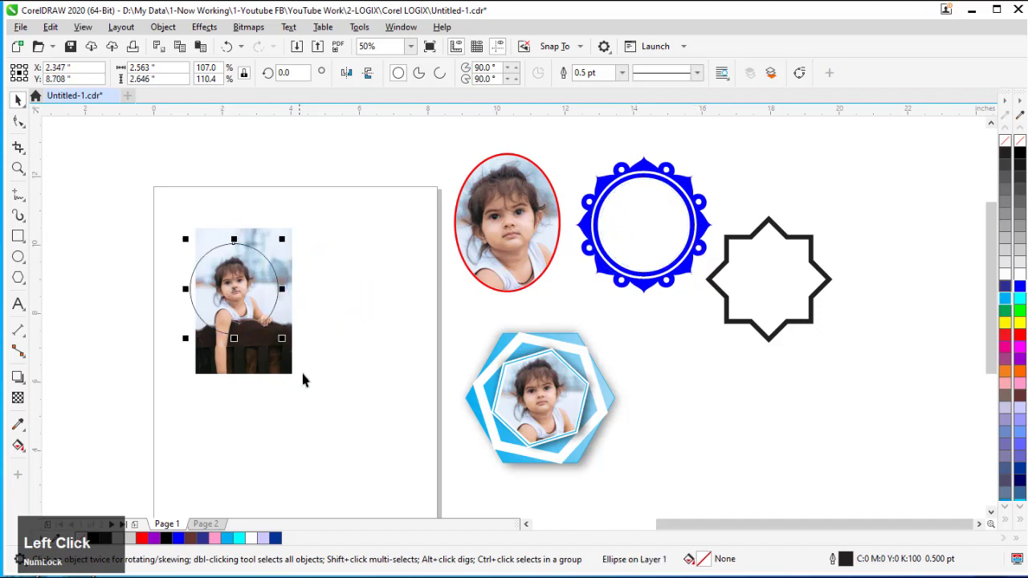
left_click(281, 372)
left_click_drag(297, 380, 323, 418)
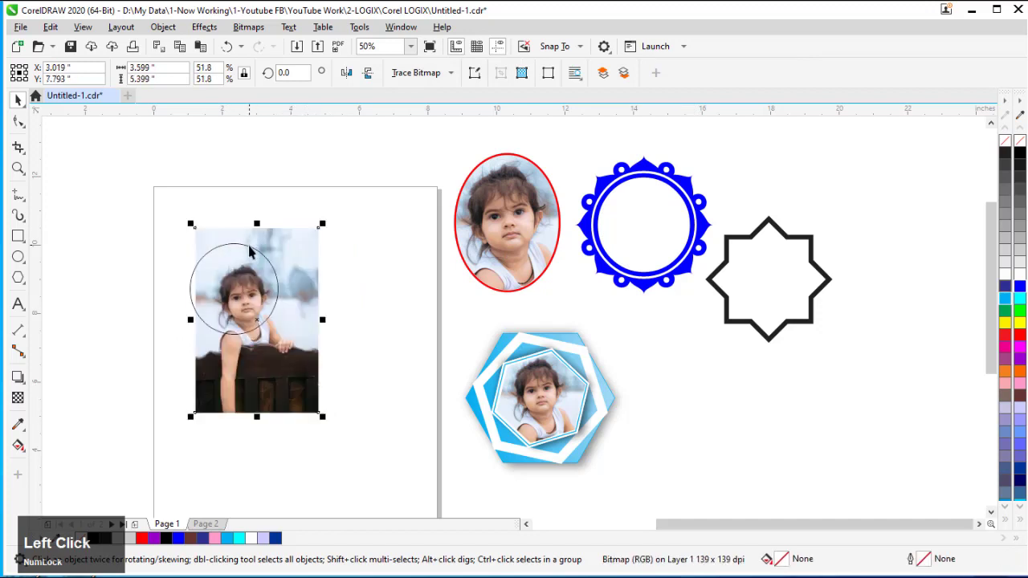
left_click_drag(248, 251, 264, 272)
left_click(314, 405)
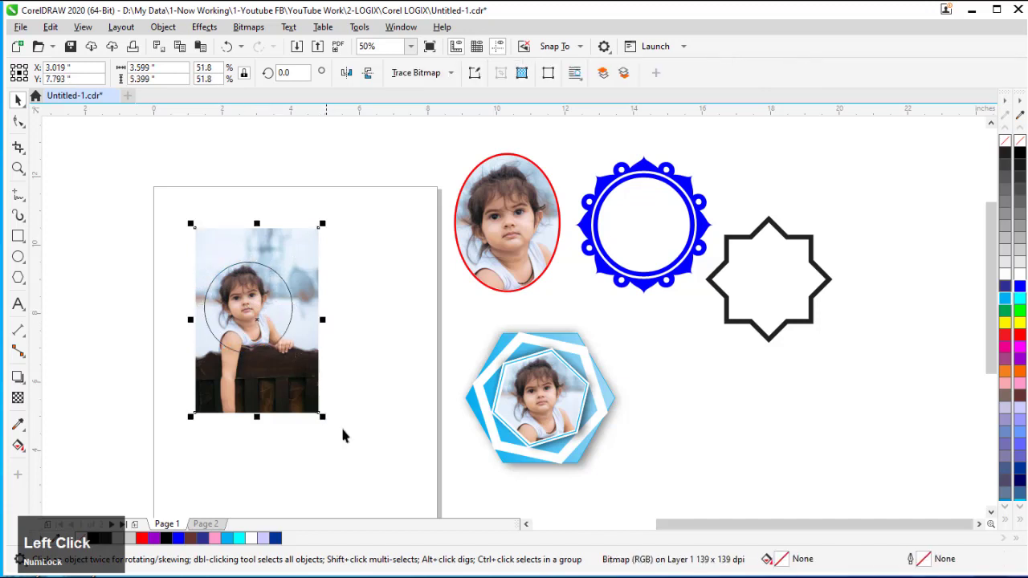
left_click_drag(324, 418, 332, 431)
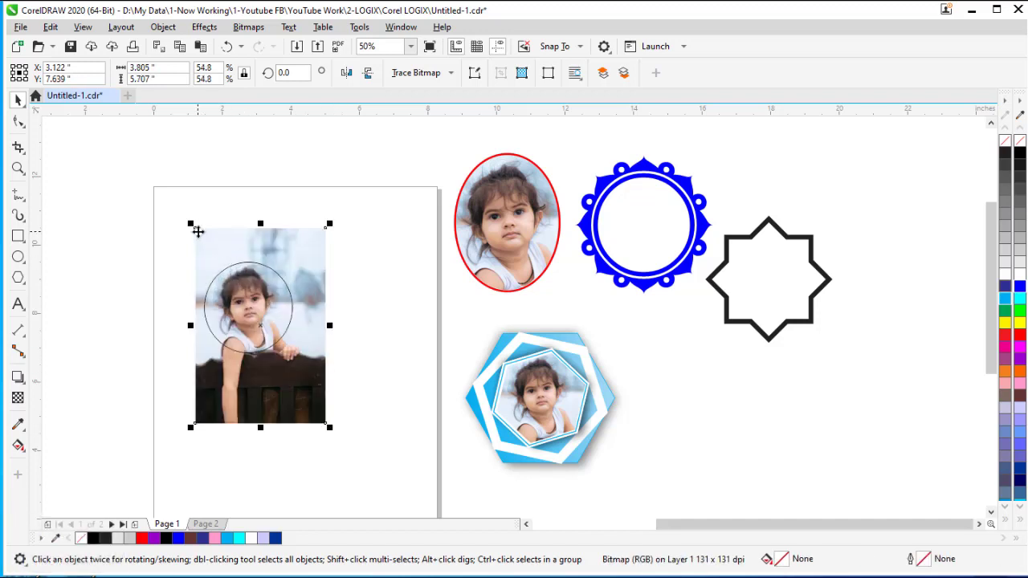
left_click_drag(190, 224, 188, 220)
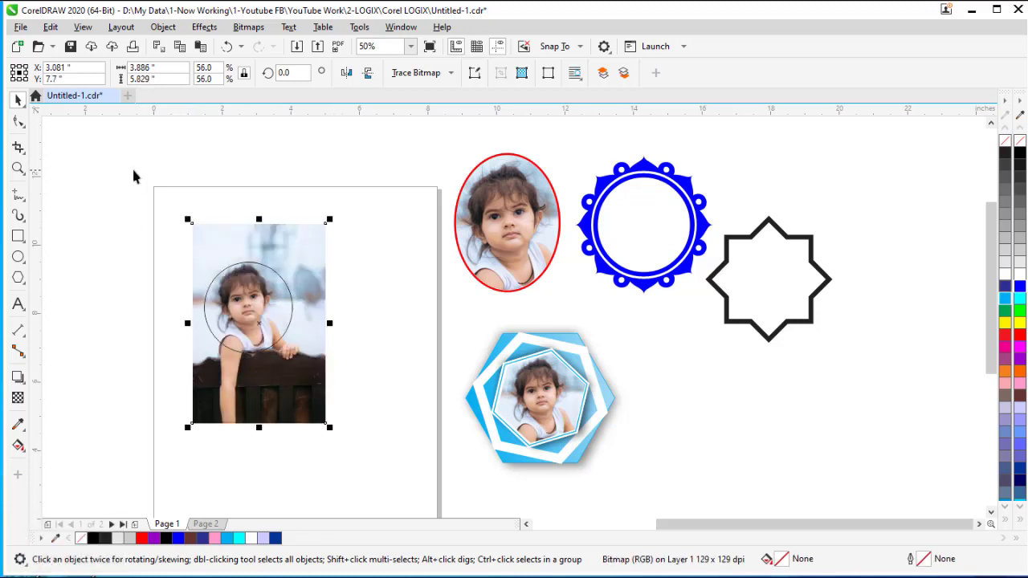
Step: Intersect the circle with the full photo and move the original circle outline off the photo
left_click_drag(133, 171, 256, 298)
left_click_drag(350, 468, 354, 461)
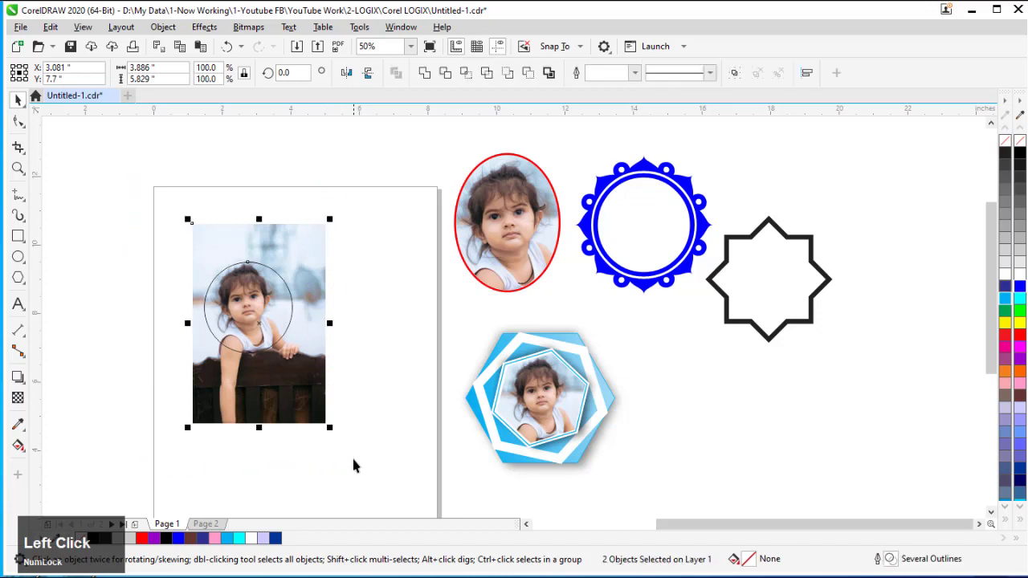
left_click(466, 72)
left_click(332, 175)
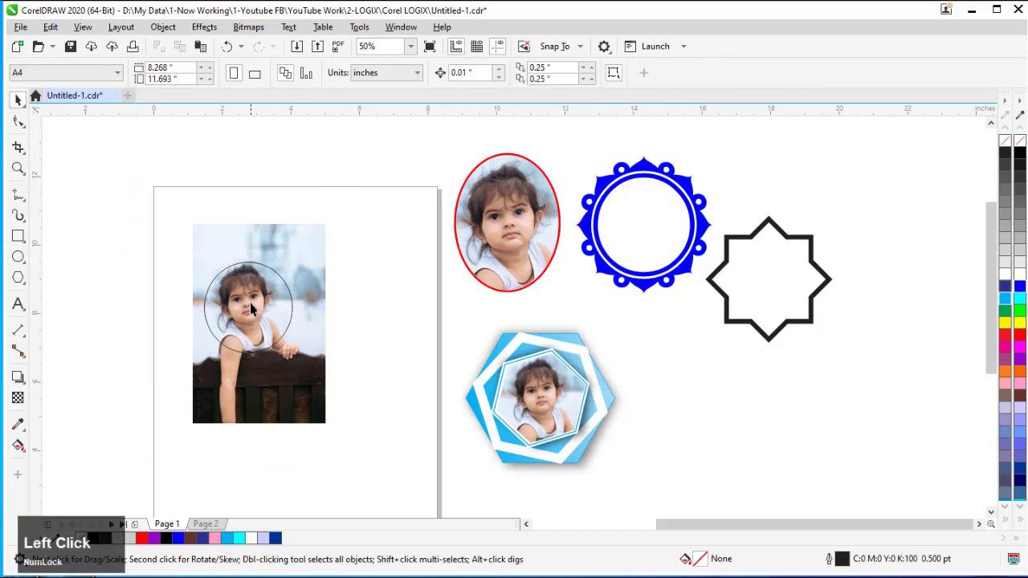
left_click_drag(245, 304, 134, 310)
Step: Place the circular photo cutout inside the blue ornate frame and enlarge both together to about 4.54 by 4.58 inches
left_click_drag(245, 304, 641, 214)
left_click(816, 166)
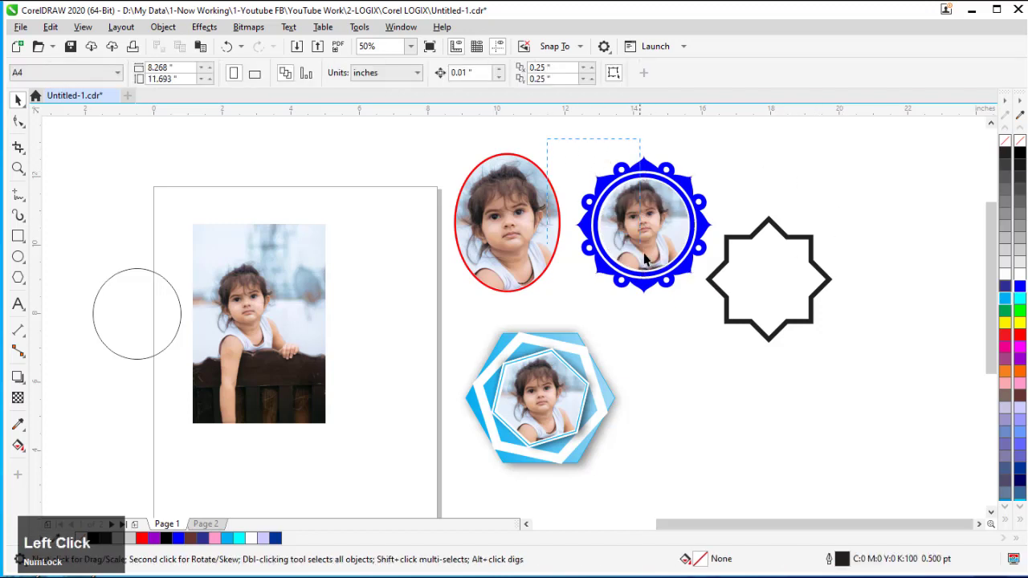
left_click_drag(720, 336, 734, 316)
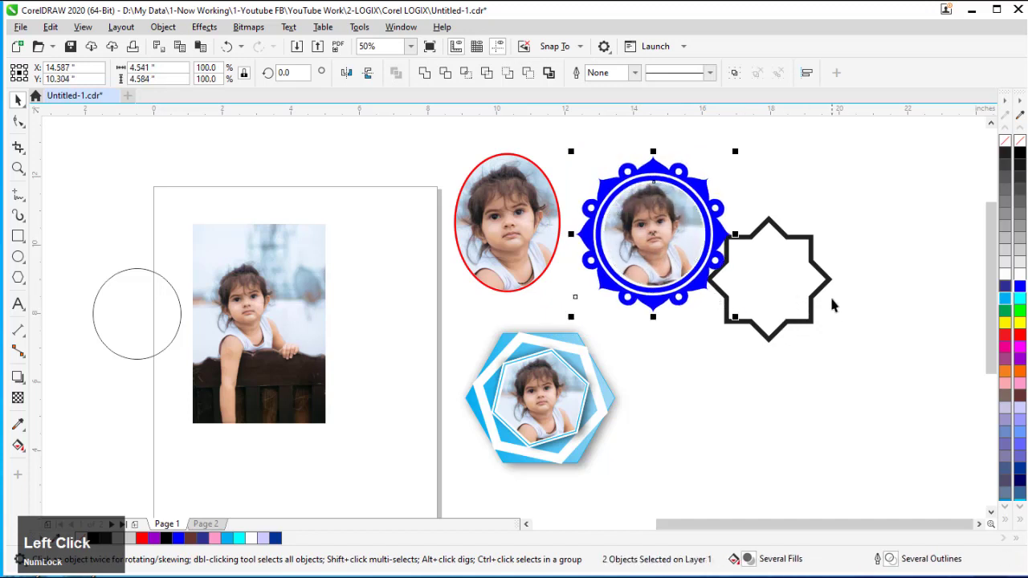
Step: Move the star outline down below the ornate frame and delete the leftover circle beside the full photo
left_click_drag(832, 300, 840, 390)
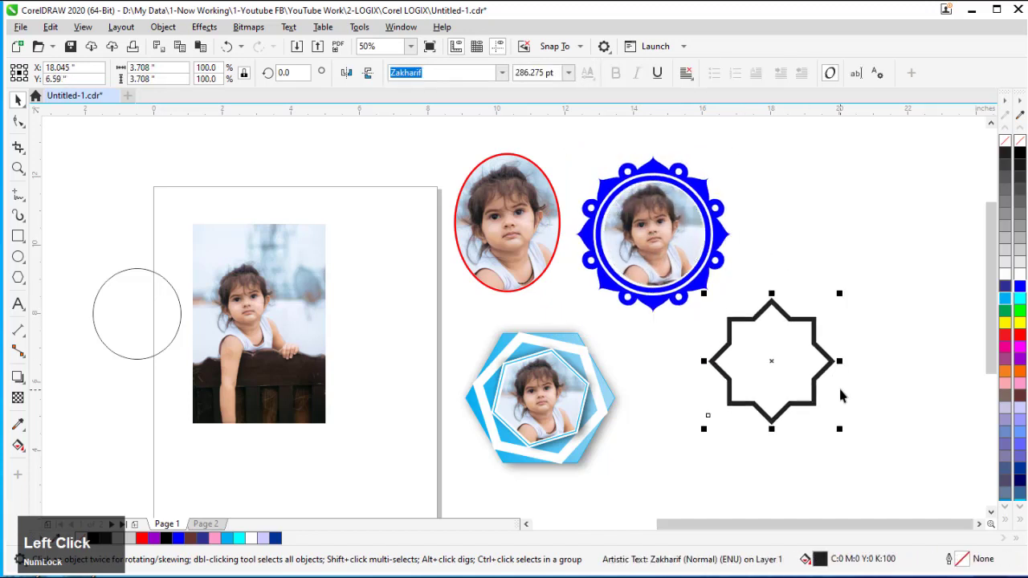
left_click(158, 276)
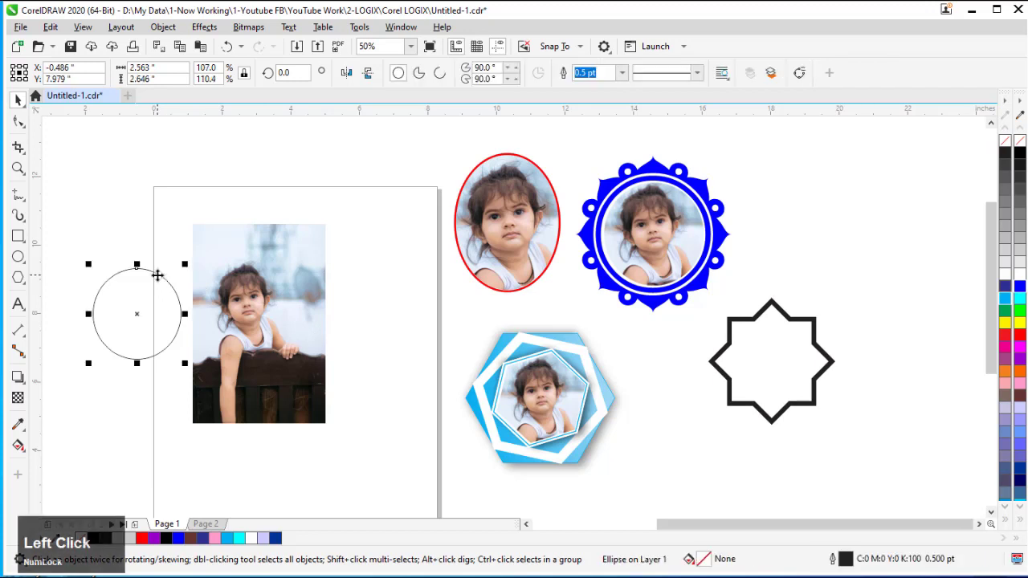
key("Delete")
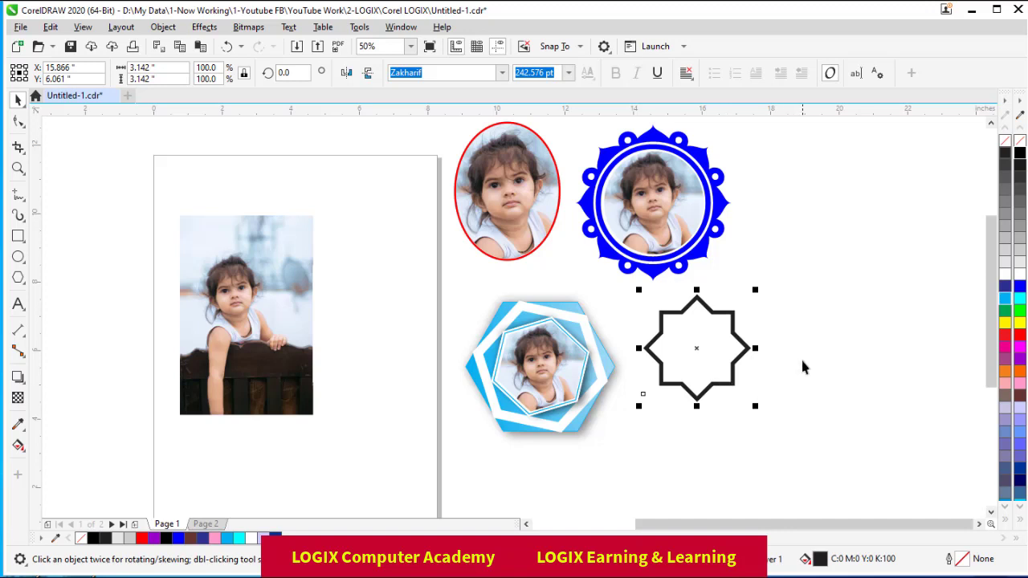
Step: Duplicate the star outline into the empty area beside it and convert the copy to curves
key("ctrl")
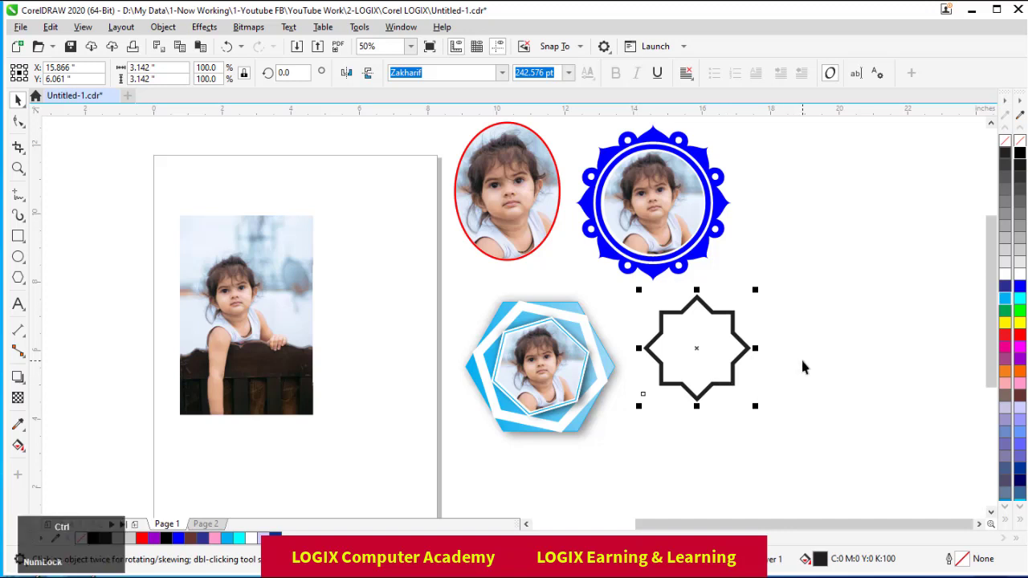
left_click_drag(747, 336, 887, 338)
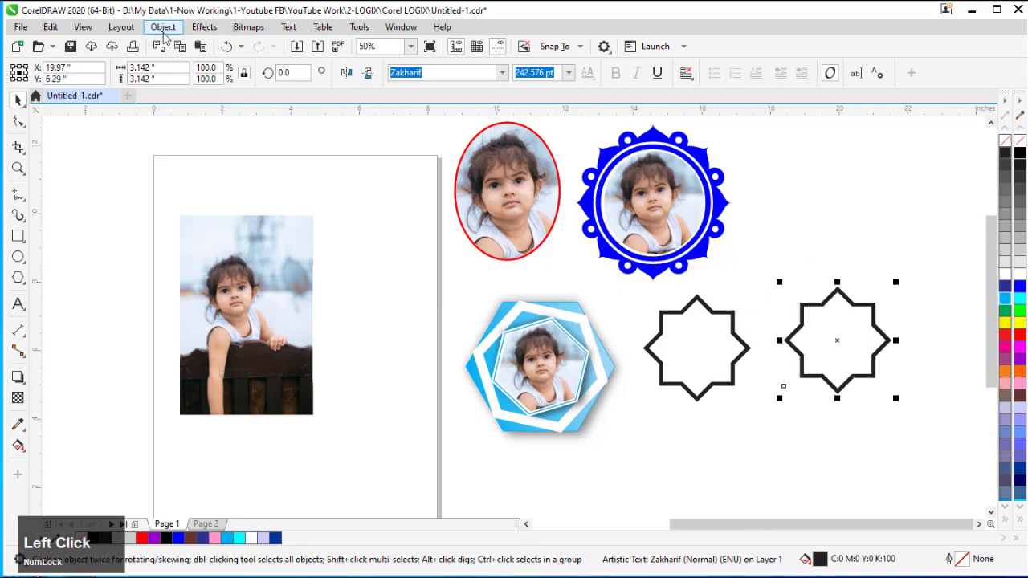
left_click(164, 33)
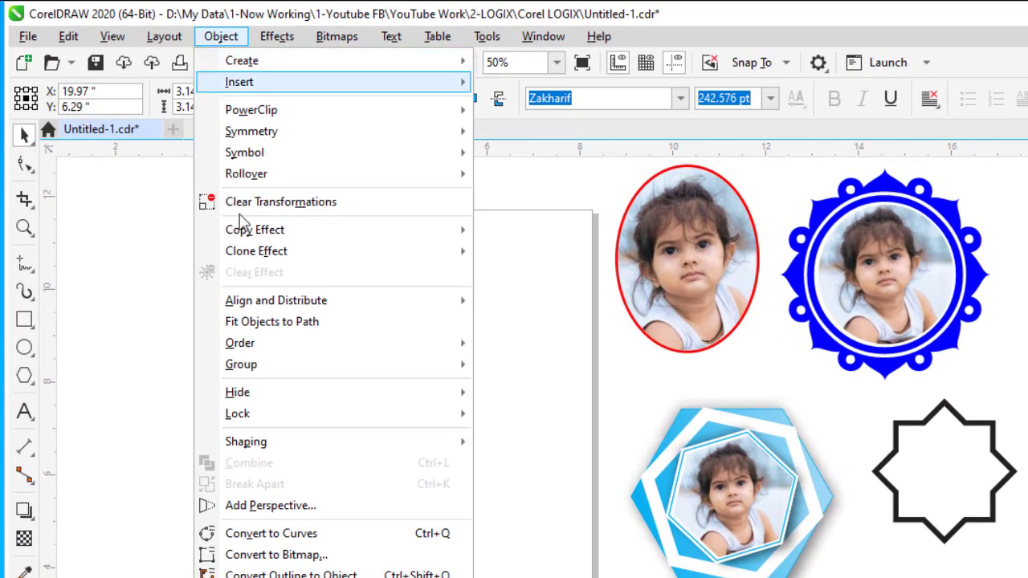
left_click(310, 533)
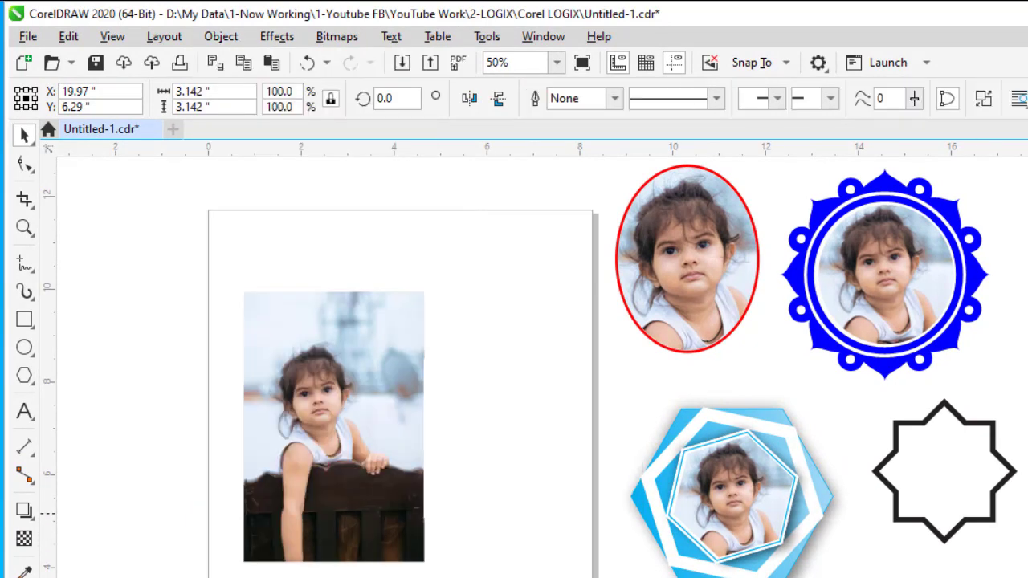
Step: Break the copied star's curve apart and separate the resulting outer and inner solid stars
left_click(222, 38)
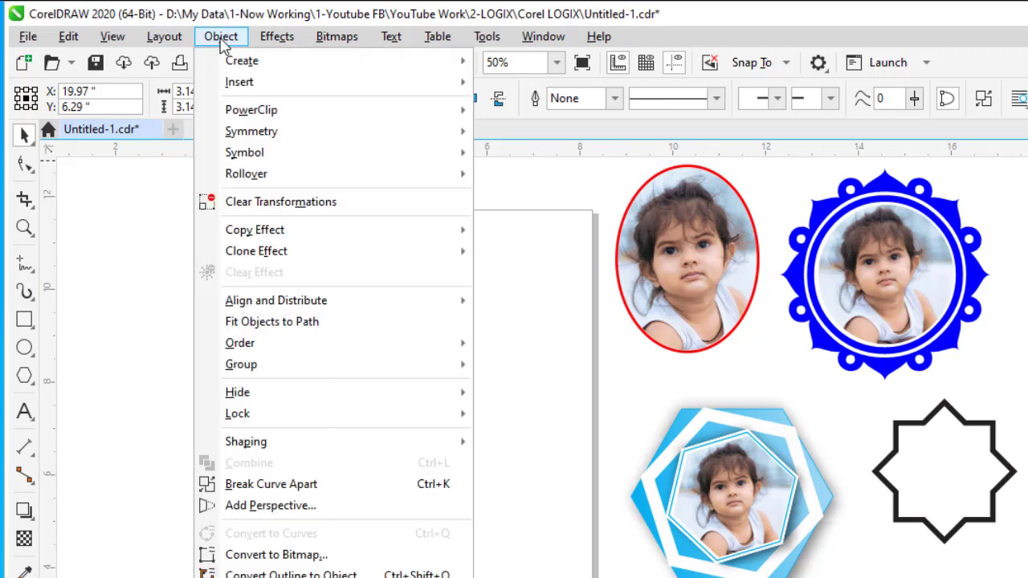
left_click(304, 487)
left_click(900, 249)
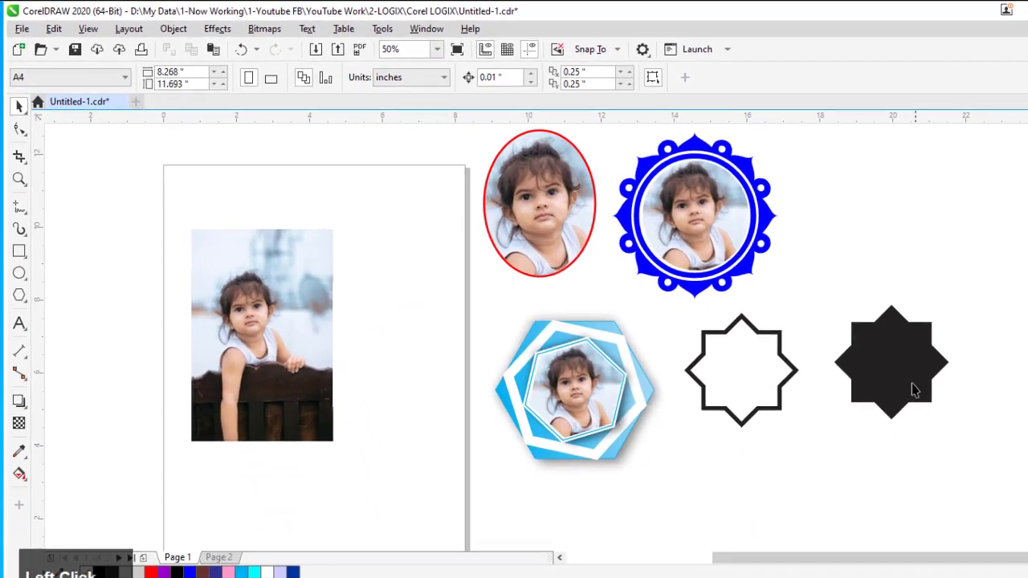
left_click_drag(902, 367, 839, 238)
left_click_drag(849, 344, 894, 393)
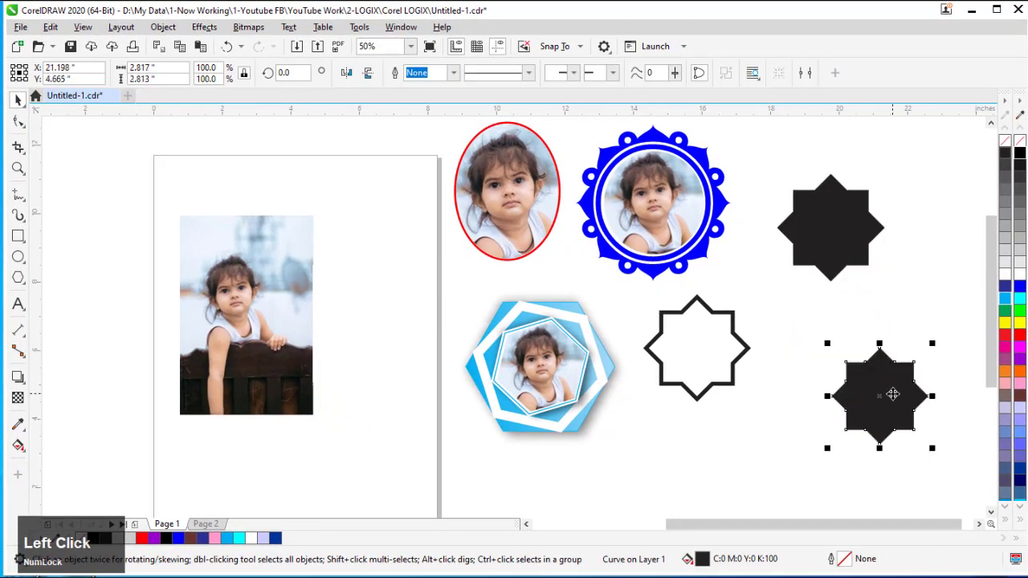
Step: Delete the smaller solid star, move the larger one beside the star frame, and give it no fill with a black outline
key("Delete")
left_click_drag(831, 237, 833, 352)
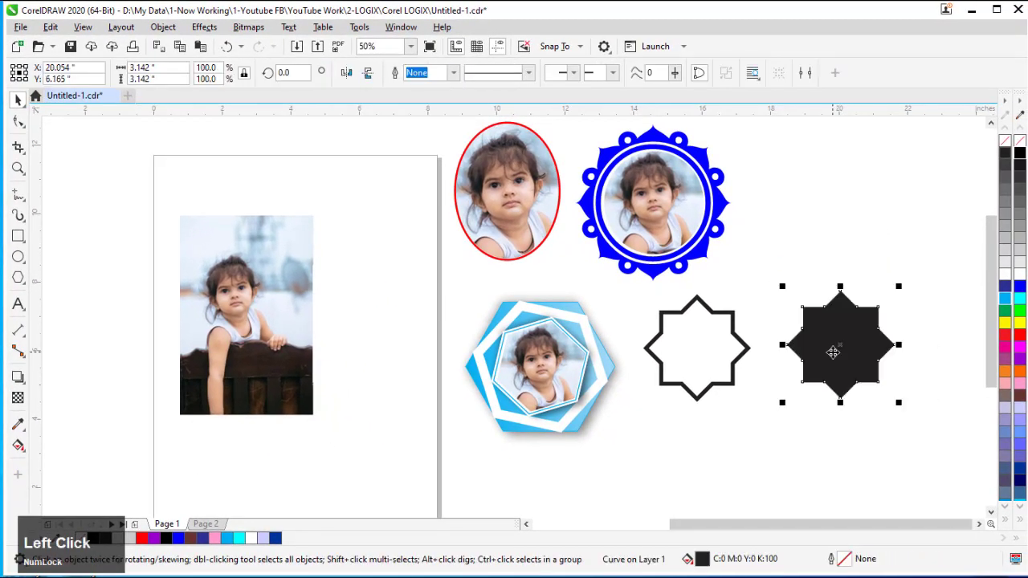
left_click(1021, 142)
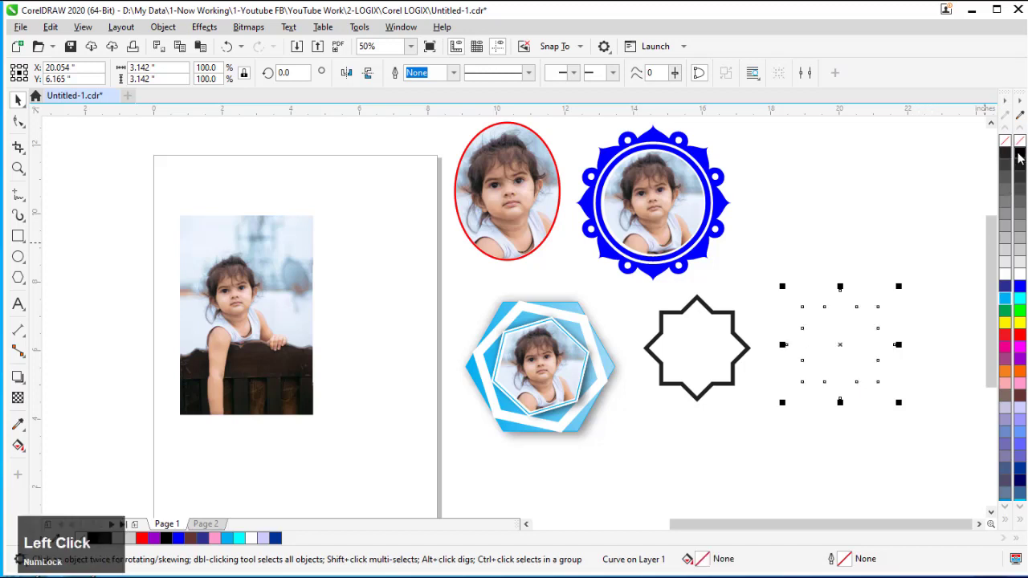
right_click(1021, 158)
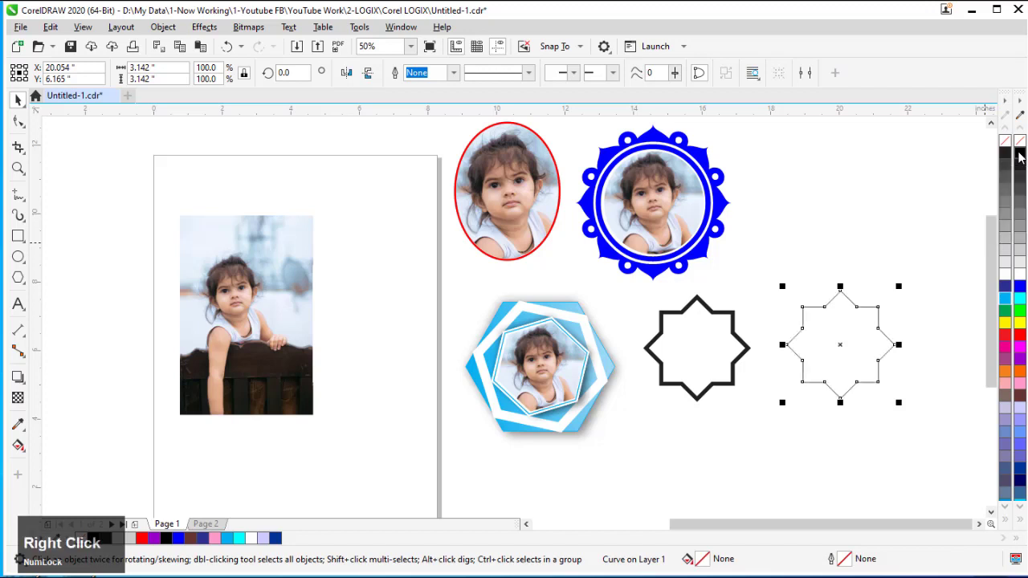
Step: Place the thin star outline over the child's face in the full photo and enlarge the photo to 4 by 6 inches
left_click(887, 340)
left_click_drag(887, 341, 281, 293)
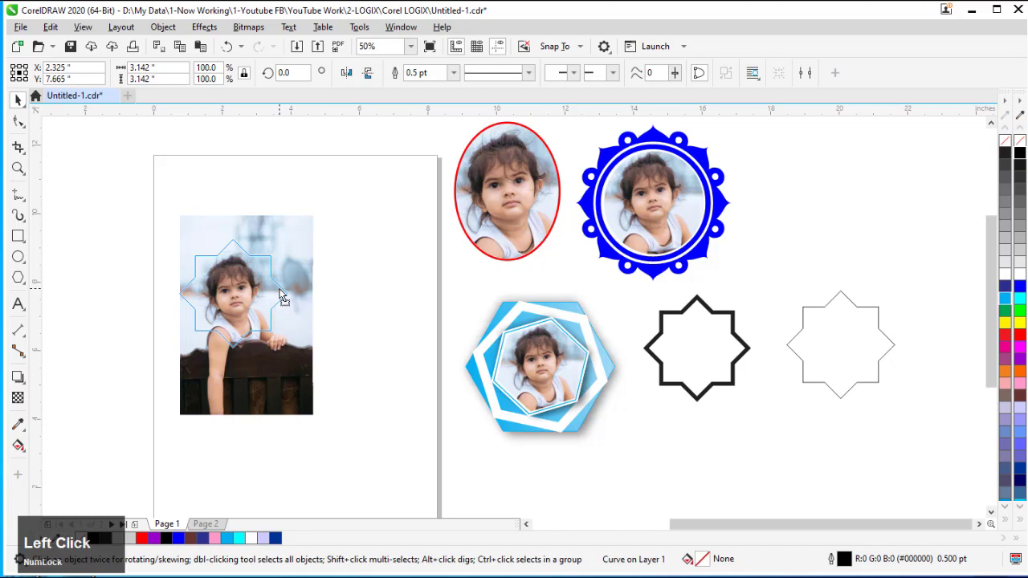
left_click_drag(280, 294, 281, 297)
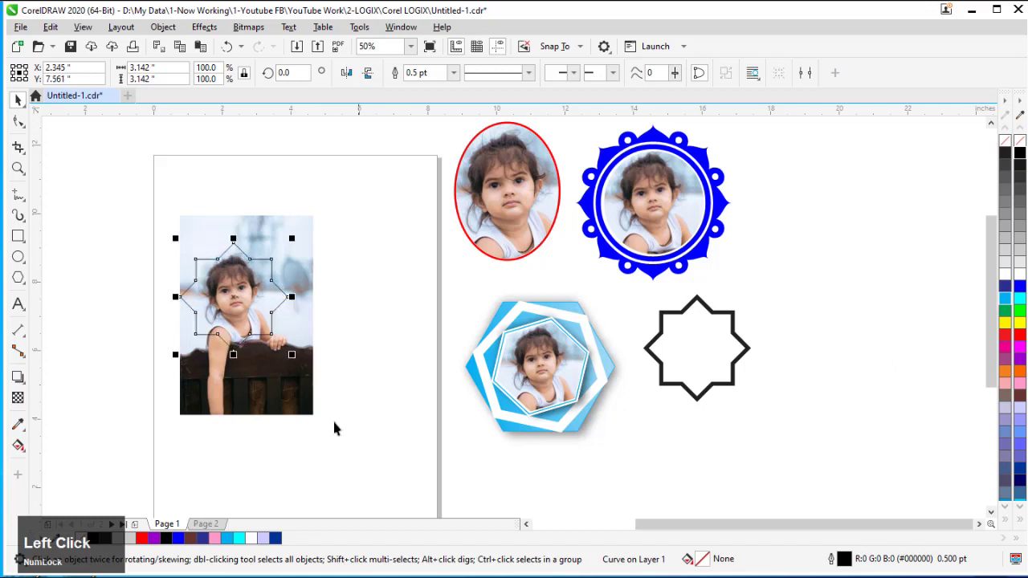
left_click(309, 413)
left_click_drag(319, 415, 322, 424)
Step: Intersect the star outline with the full photo, set the outline aside, and move the star-shaped cutout down beside the black star frame
left_click_drag(136, 182, 350, 413)
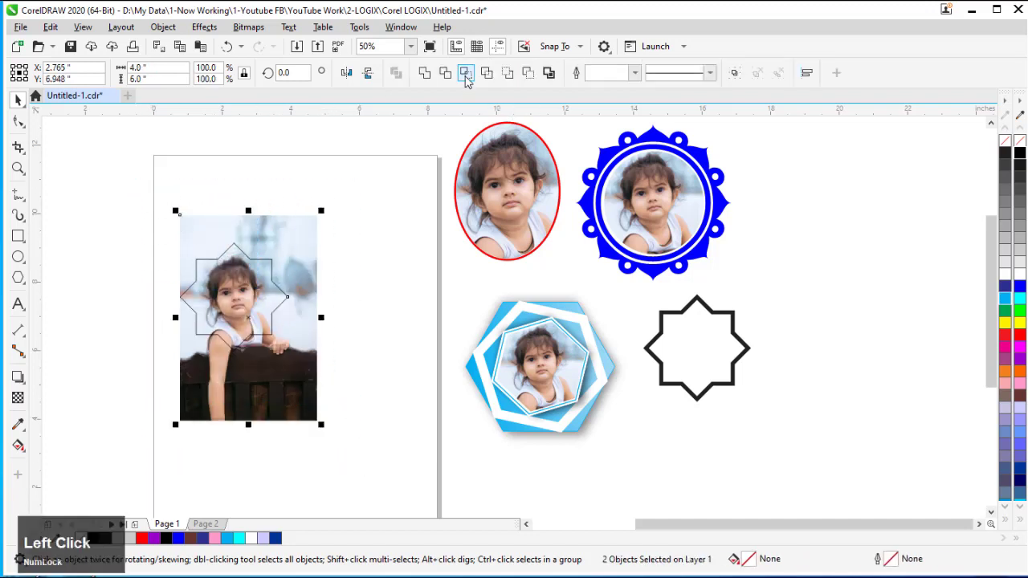
left_click(466, 74)
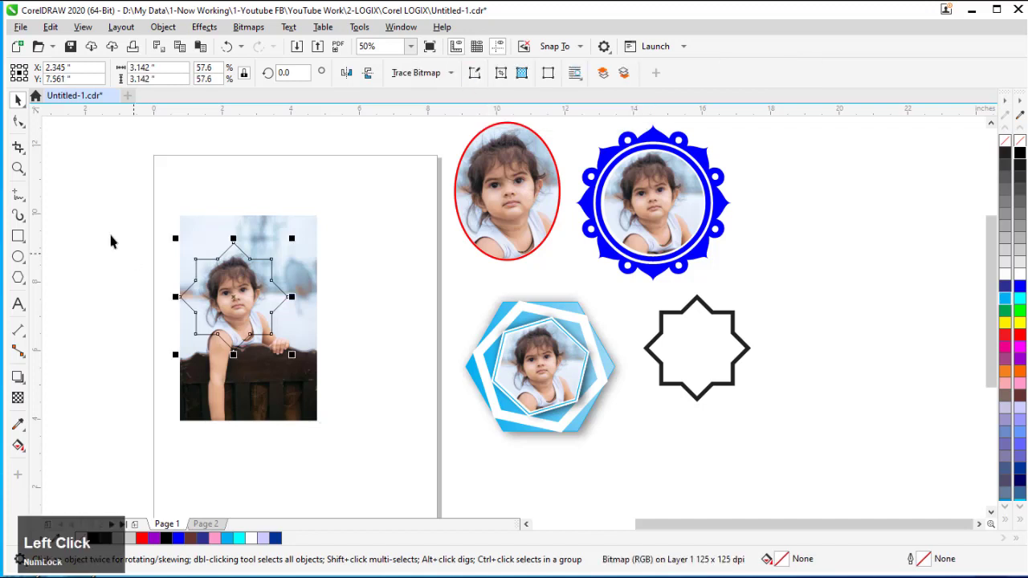
left_click(164, 258)
left_click_drag(250, 258, 133, 216)
left_click_drag(229, 295, 780, 449)
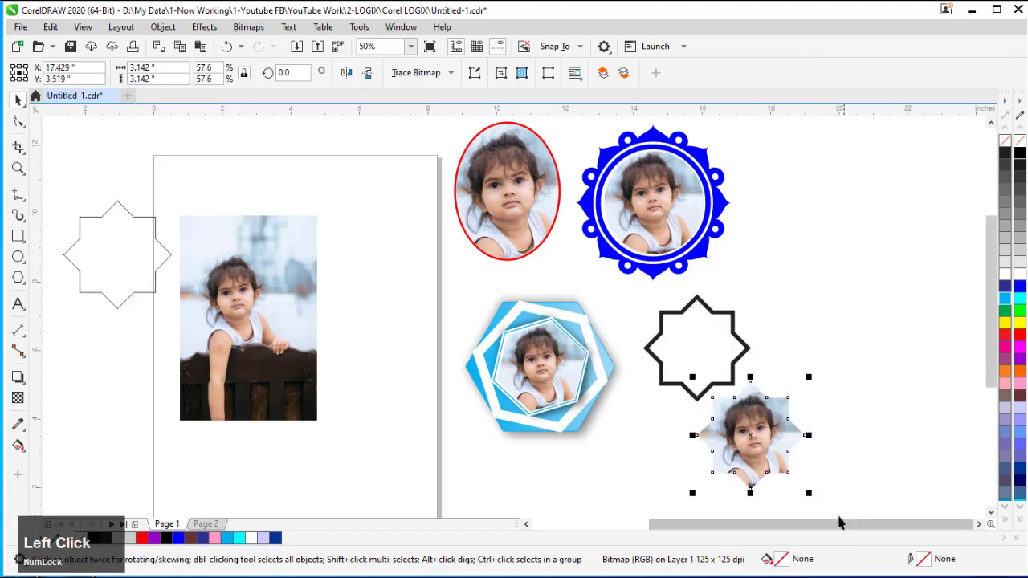
Step: Shrink the star-shaped photo cutout to about 2.83 inches square and place it inside the black star frame
left_click_drag(808, 493, 801, 489)
left_click_drag(758, 443, 705, 356)
left_click(658, 399)
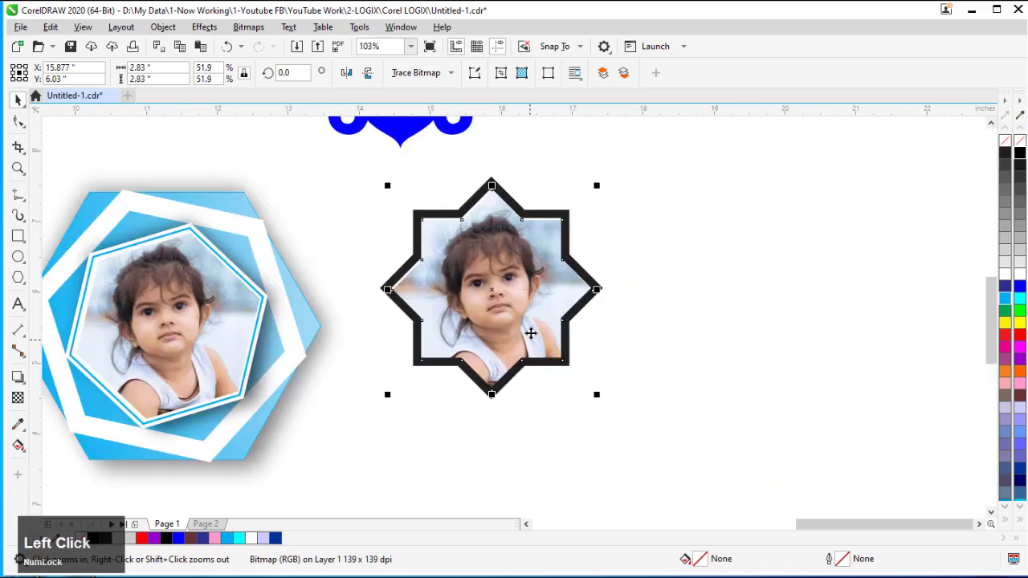
Step: Align the centers of the star frame and its photo cutout both horizontally and vertically
key("space")
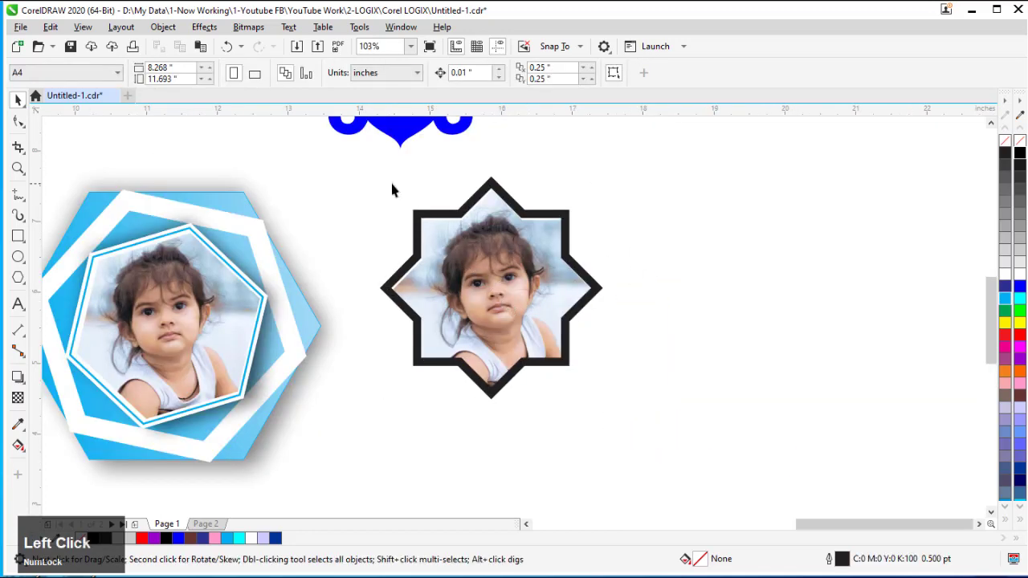
left_click_drag(289, 147, 685, 446)
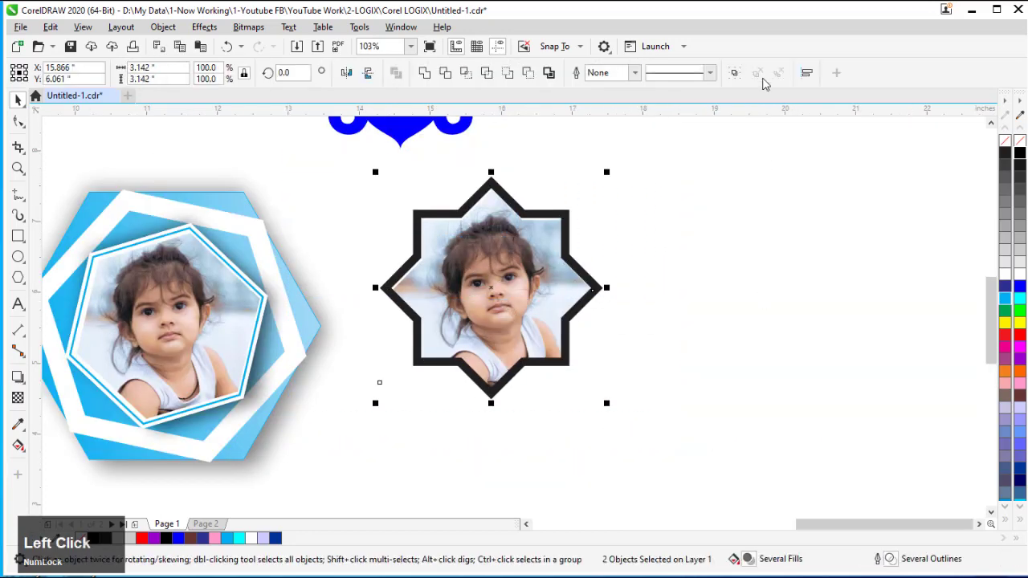
left_click(806, 73)
left_click(920, 138)
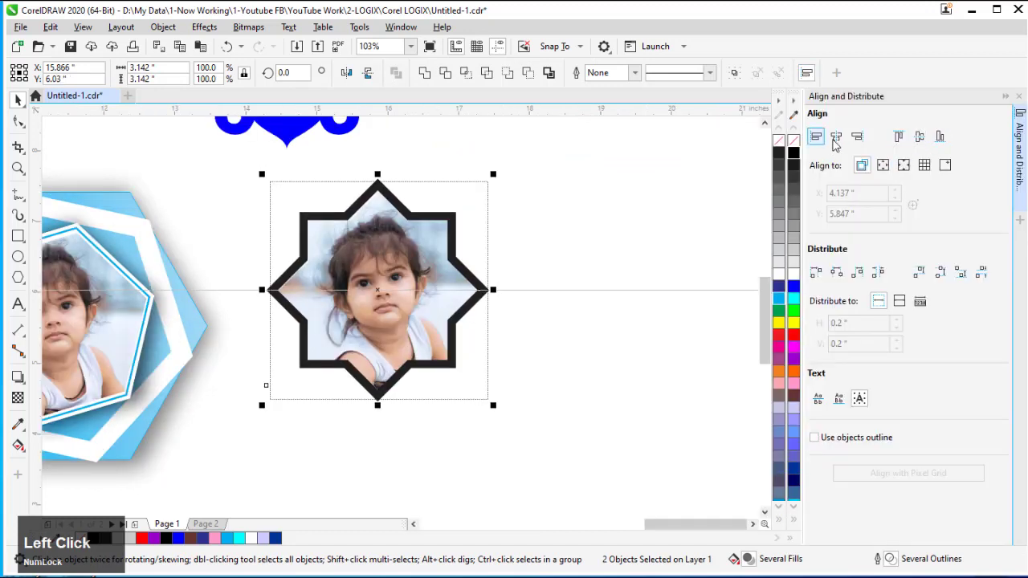
left_click(837, 137)
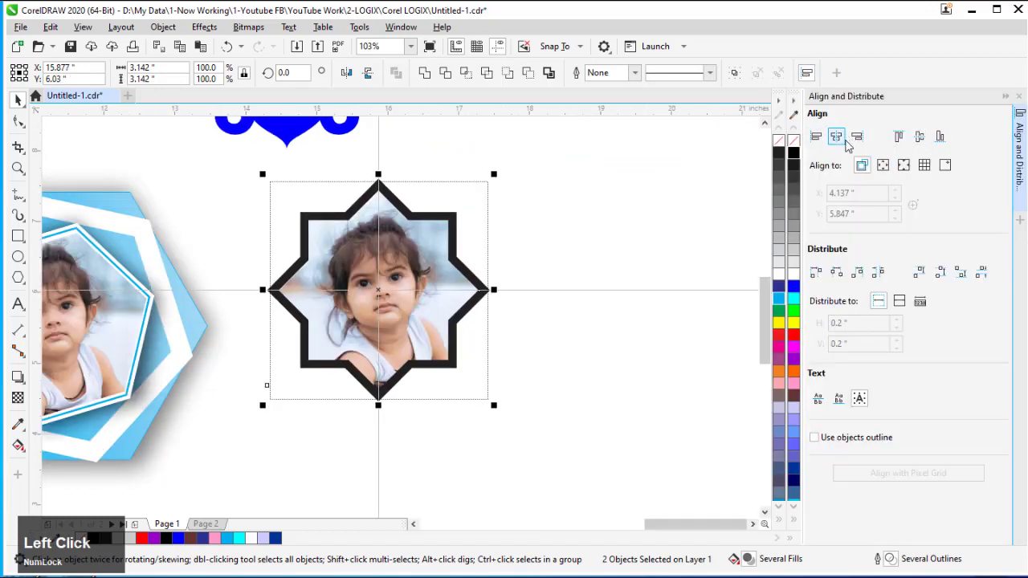
left_click(1020, 97)
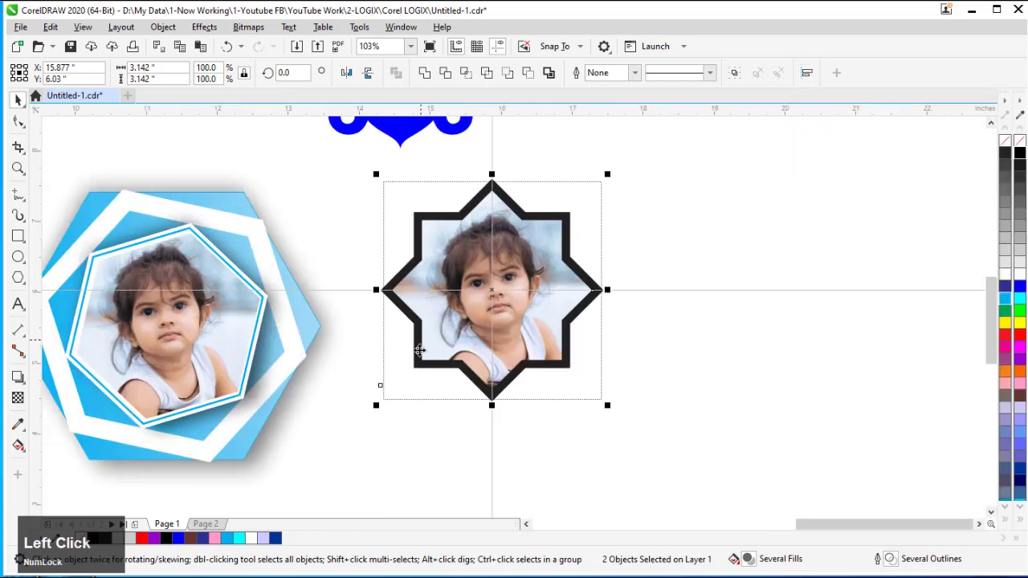
left_click(712, 312)
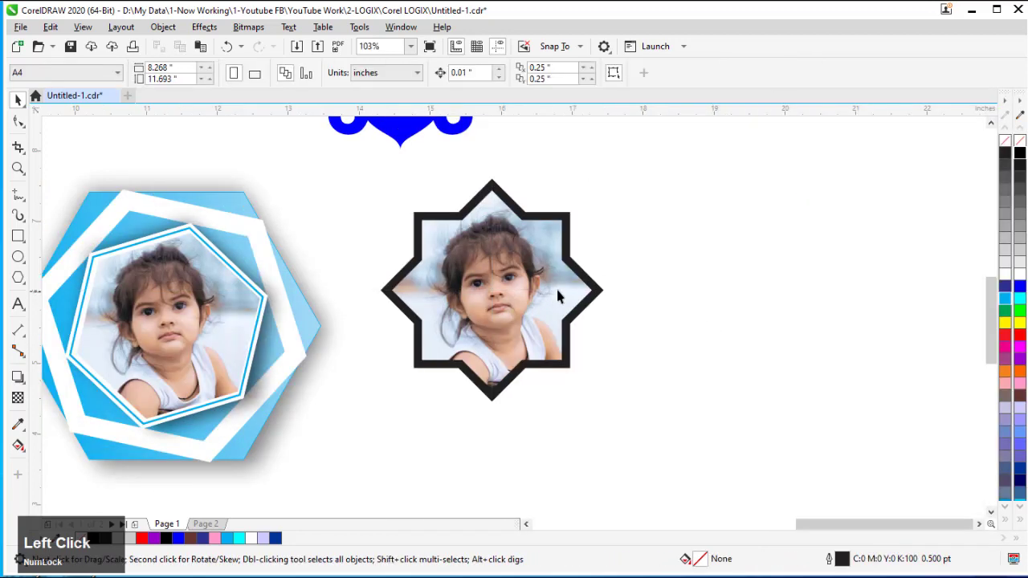
Step: Color the star frame's fill and outline red (R:255 G:0 B:0)
left_click(601, 295)
right_click(1024, 338)
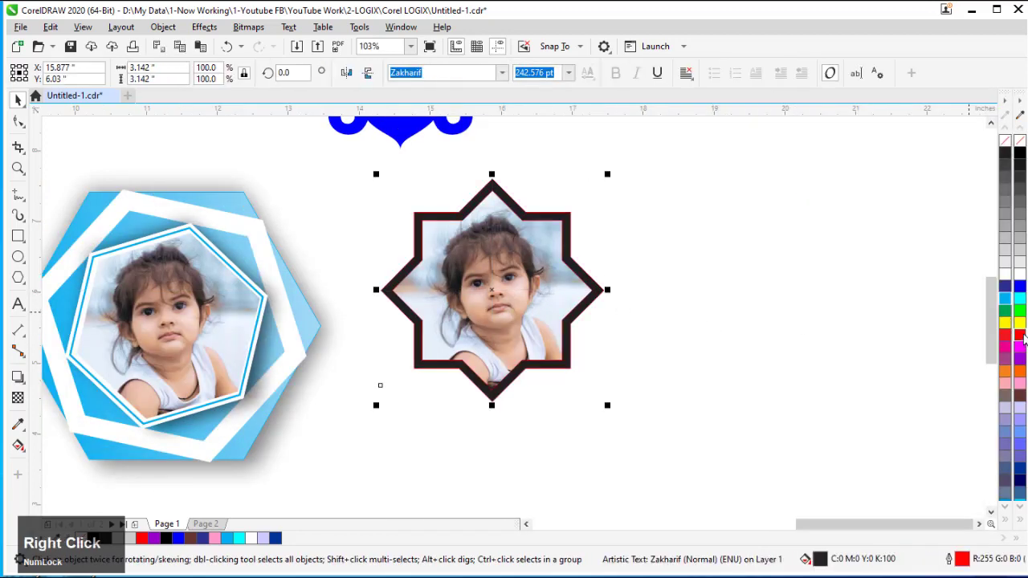
left_click(1022, 337)
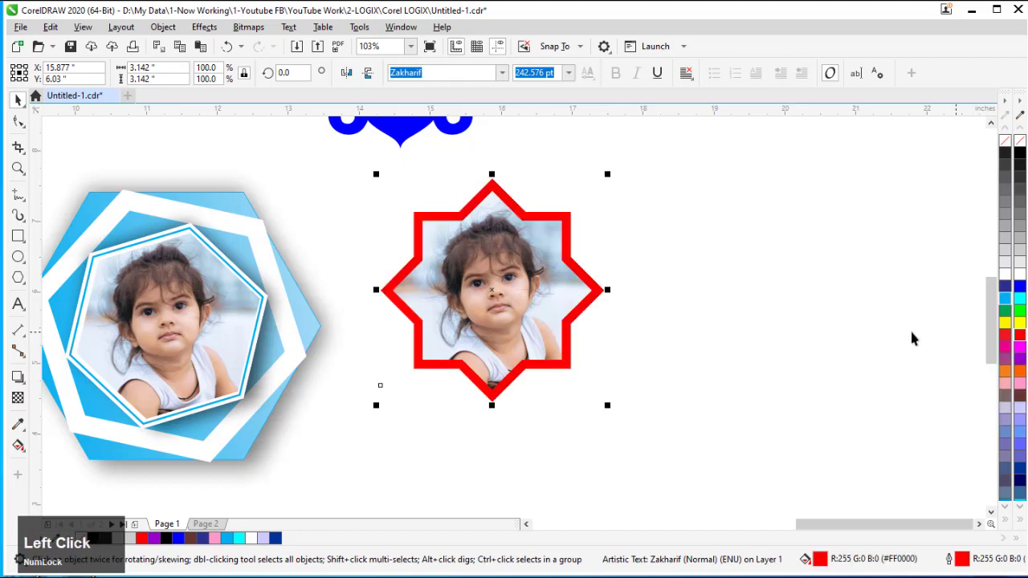
left_click(903, 336)
Step: Enlarge the red star frame together with its photo cutout to about 4.19 inches square
key("F3")
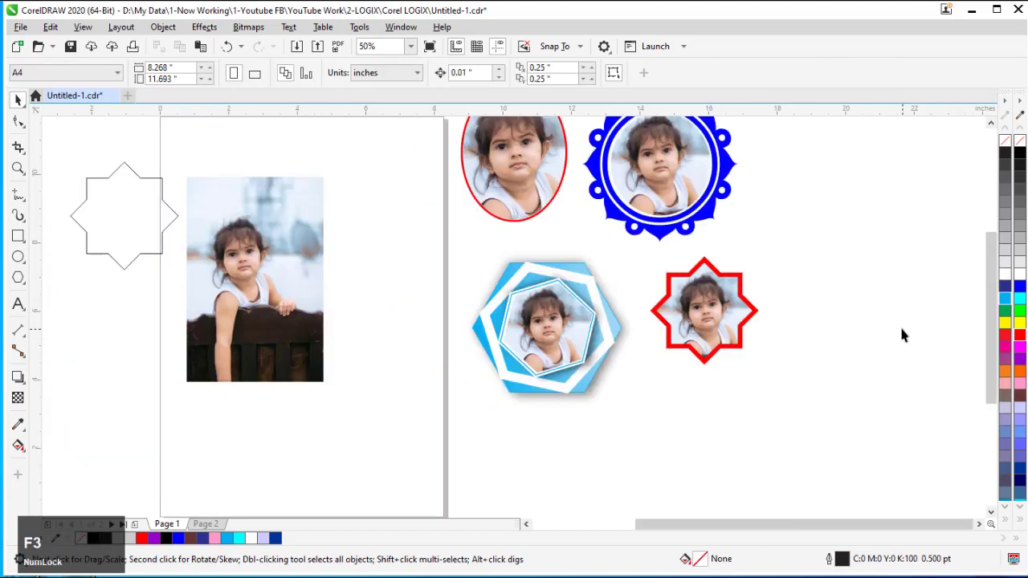
left_click_drag(989, 336, 989, 299)
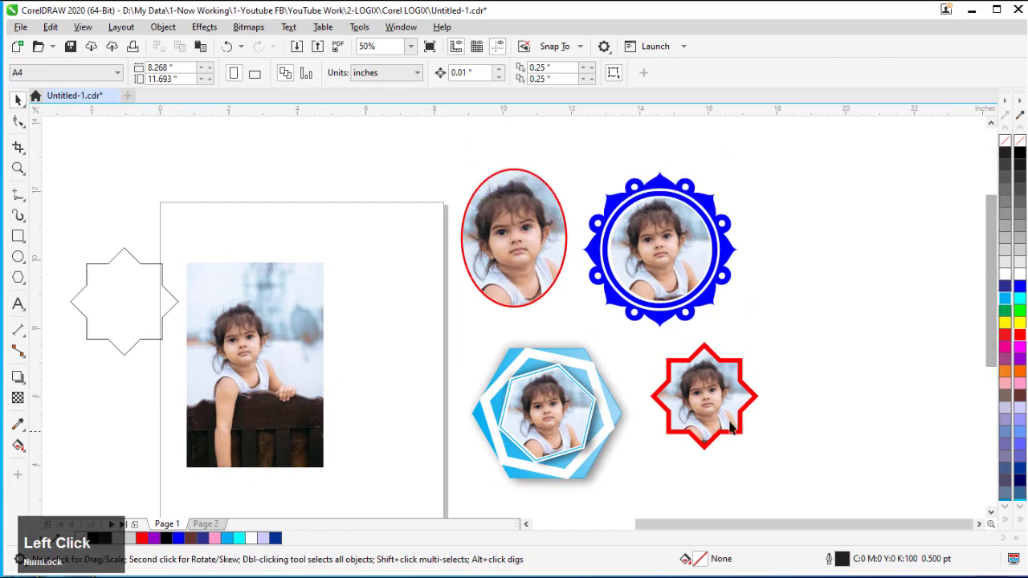
left_click_drag(880, 325, 629, 462)
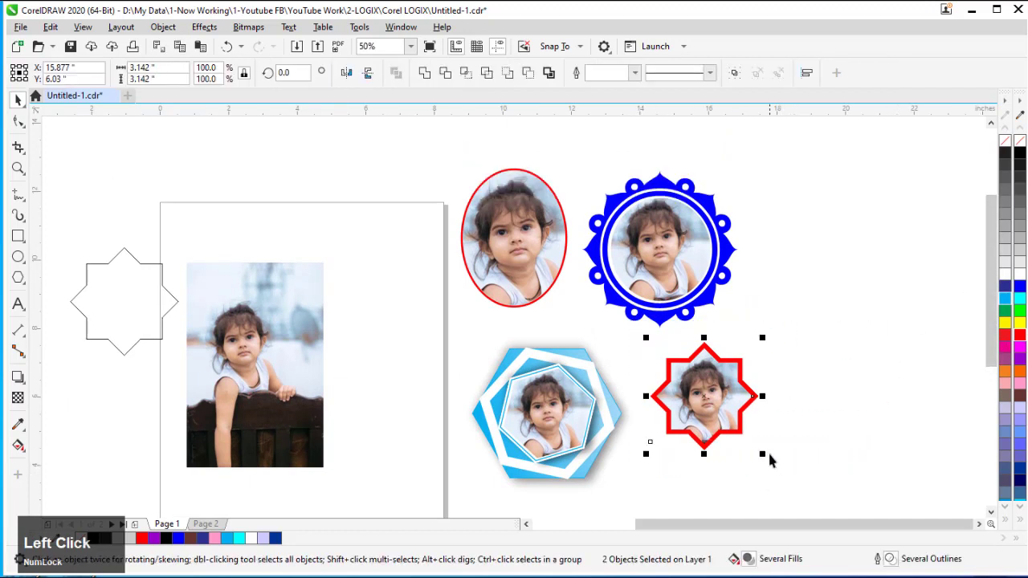
left_click_drag(766, 454, 798, 490)
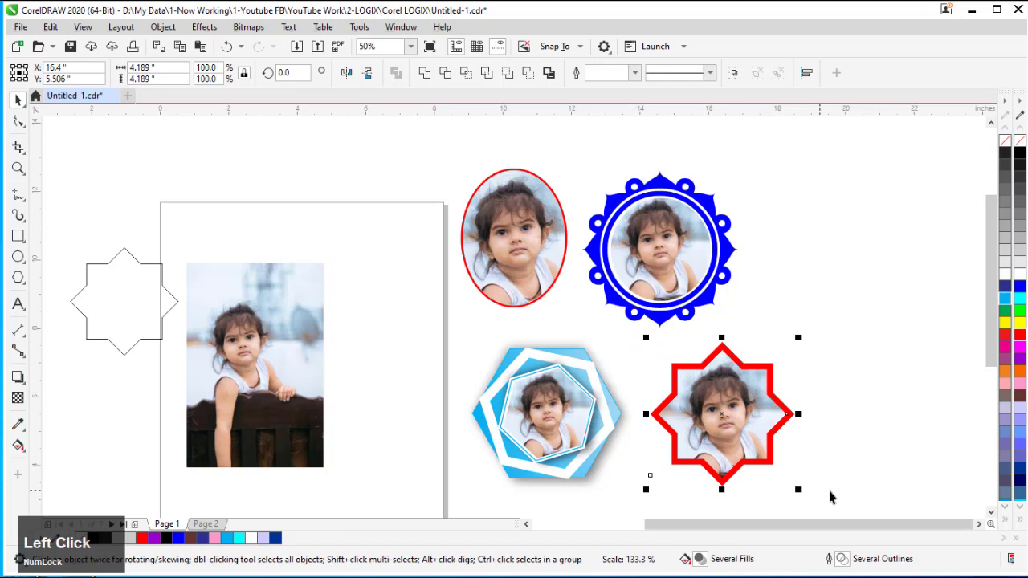
left_click(876, 368)
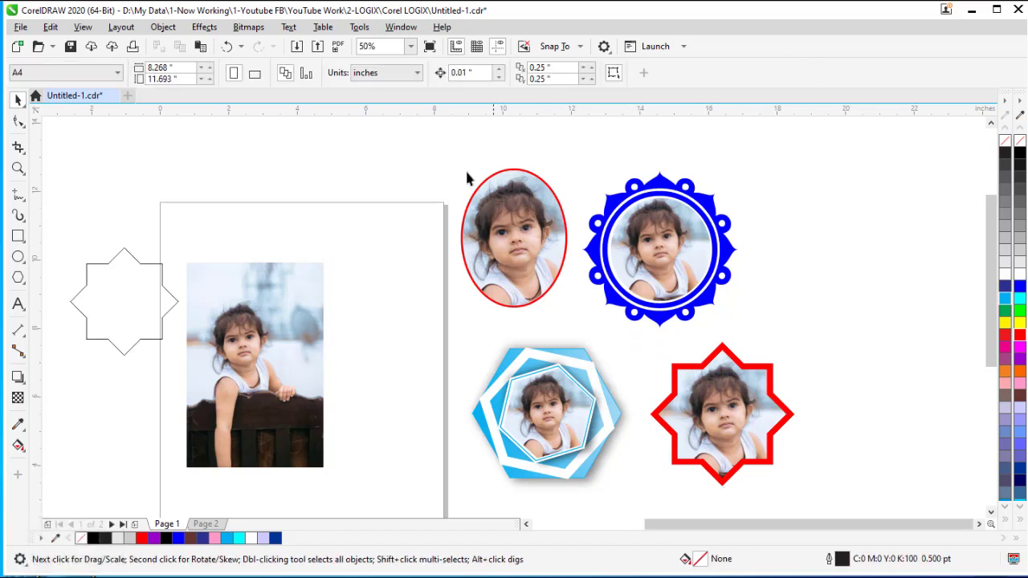
Step: Shift the oval and ornate circular portraits rightward above the hexagon and star, moving the ornate one farther to widen the gap between them
left_click_drag(426, 150, 794, 345)
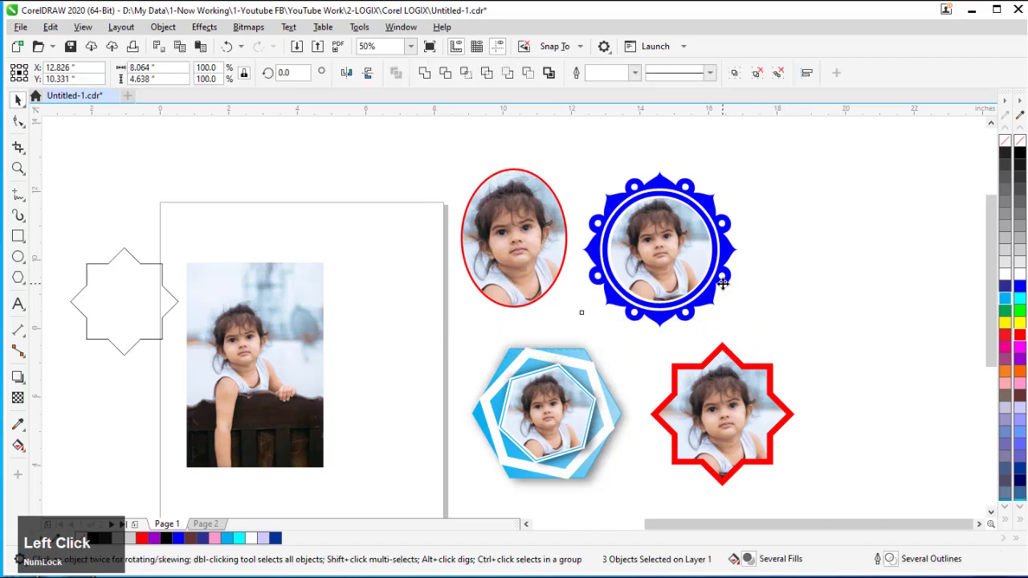
left_click_drag(720, 283, 743, 284)
left_click_drag(828, 139, 593, 345)
left_click_drag(714, 319, 740, 322)
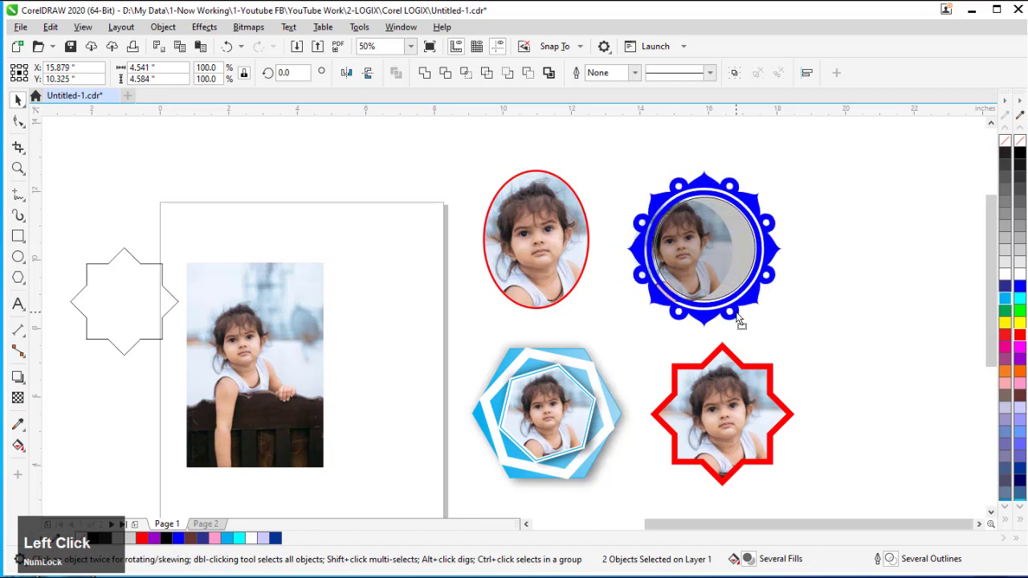
left_click(873, 267)
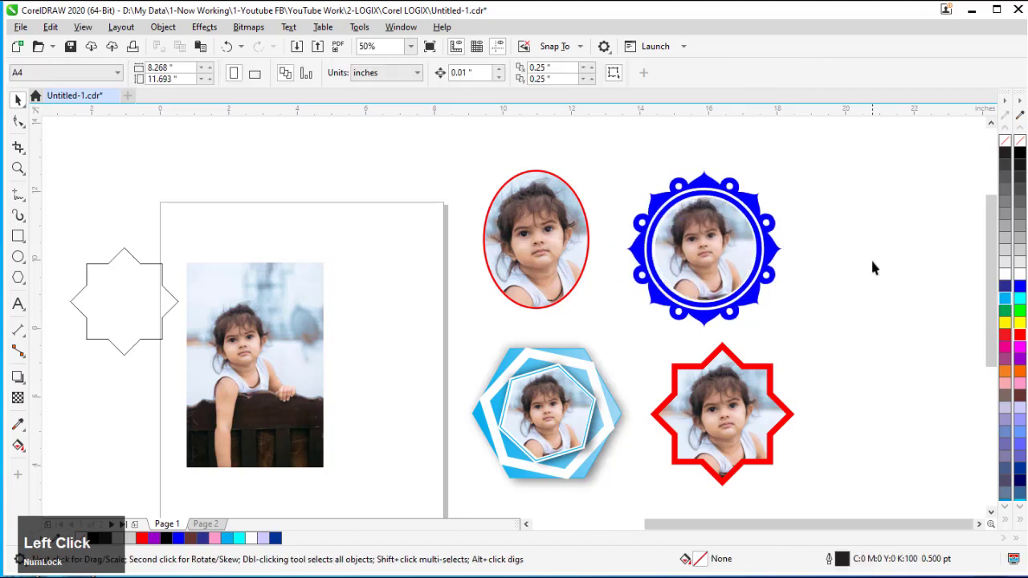